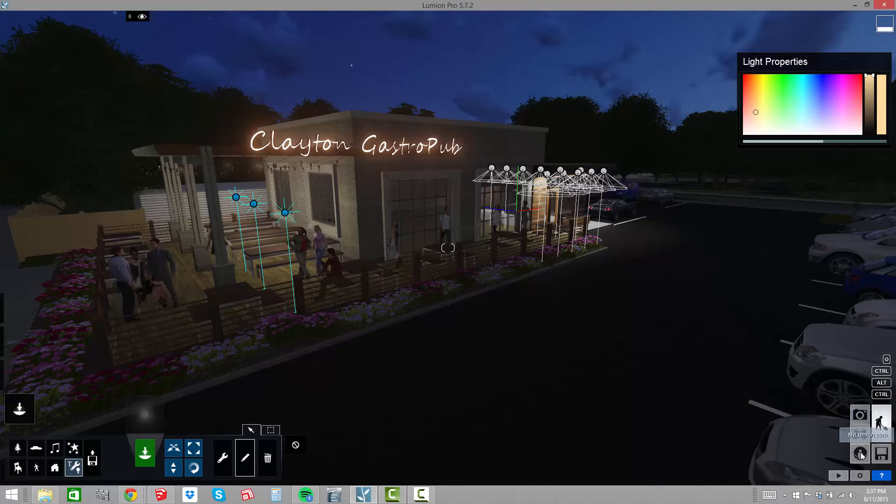
Switch to Photo mode, increase the focal length slightly, and bring the camera closer to the pub's patio corner
{"action": "left_click", "coordinate": [862, 415]}
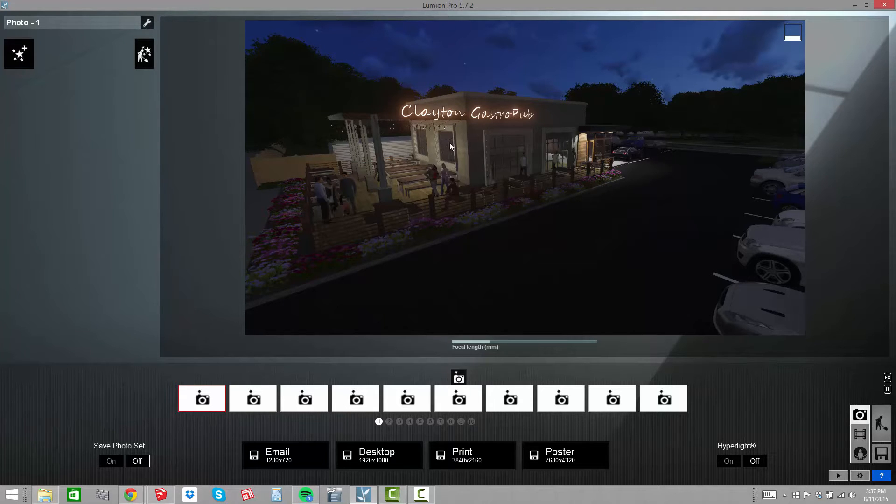
{"action": "right_click_drag", "start_coordinate": [556, 132], "coordinate": [493, 84]}
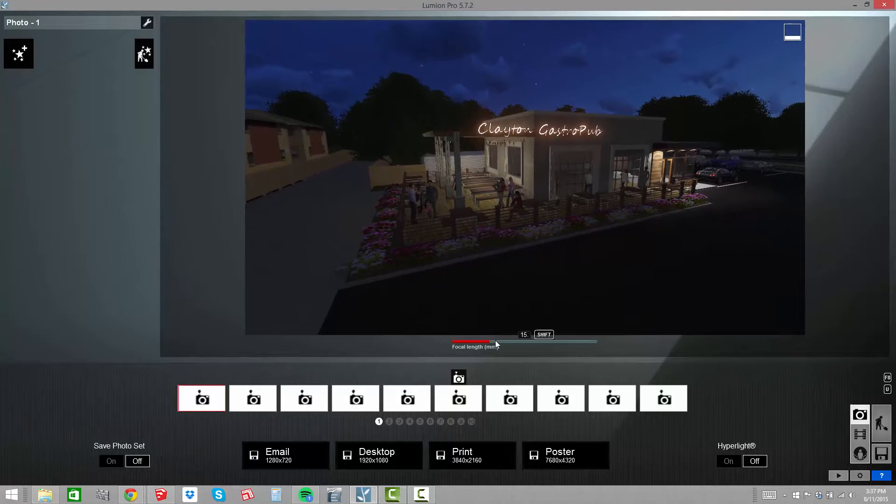
{"action": "mouse_move", "coordinate": [494, 341]}
{"action": "left_mouse_down"}
{"action": "mouse_move", "coordinate": [515, 343]}
{"action": "mouse_move", "coordinate": [507, 343]}
{"action": "left_mouse_up"}
{"action": "right_click_drag", "start_coordinate": [513, 280], "coordinate": [525, 233]}
{"action": "key", "text": "w"}
{"action": "key", "text": "e"}
{"action": "key", "text": "q"}
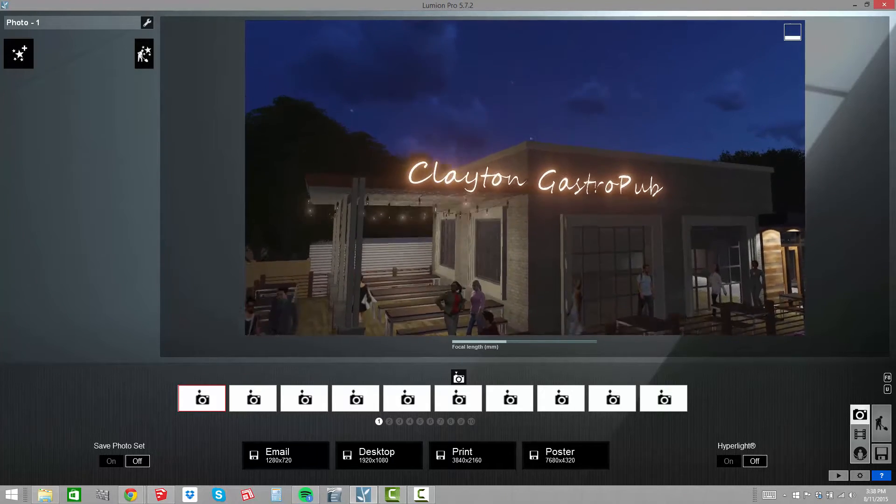
{"action": "key", "text": "e"}
{"action": "key", "text": "e"}
{"action": "right_click_drag", "start_coordinate": [525, 239], "coordinate": [516, 255]}
{"action": "key", "text": "w"}
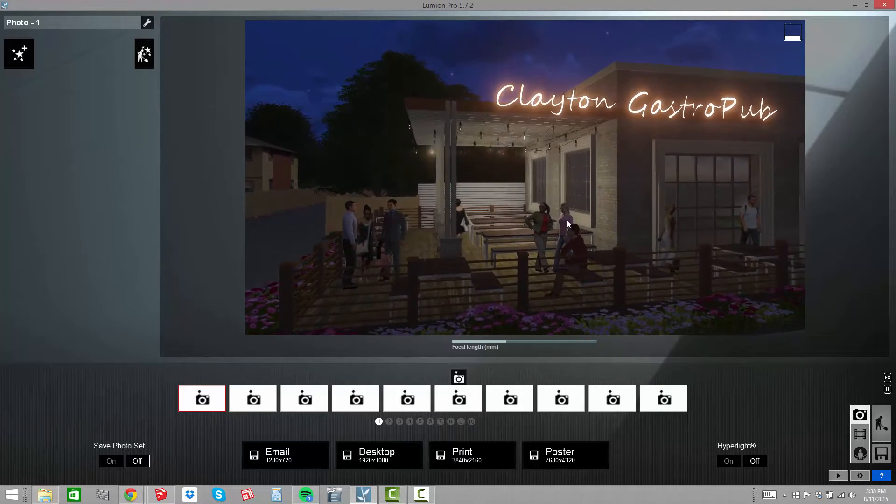
Frame the building corner with the patio, sign and entrance in view, and store the camera in the first photo slot
{"action": "key", "text": "s"}
{"action": "key", "text": "d"}
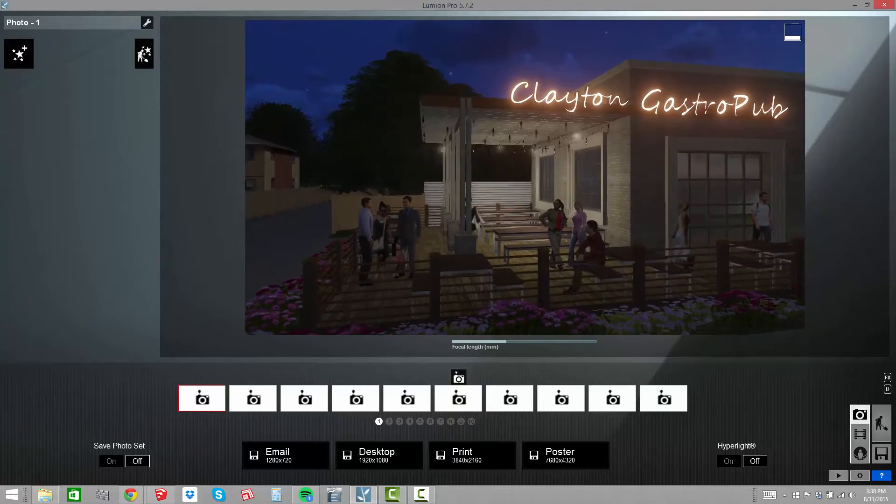
{"action": "key", "text": "d"}
{"action": "key", "text": "w"}
{"action": "key", "text": "s"}
{"action": "key", "text": "a"}
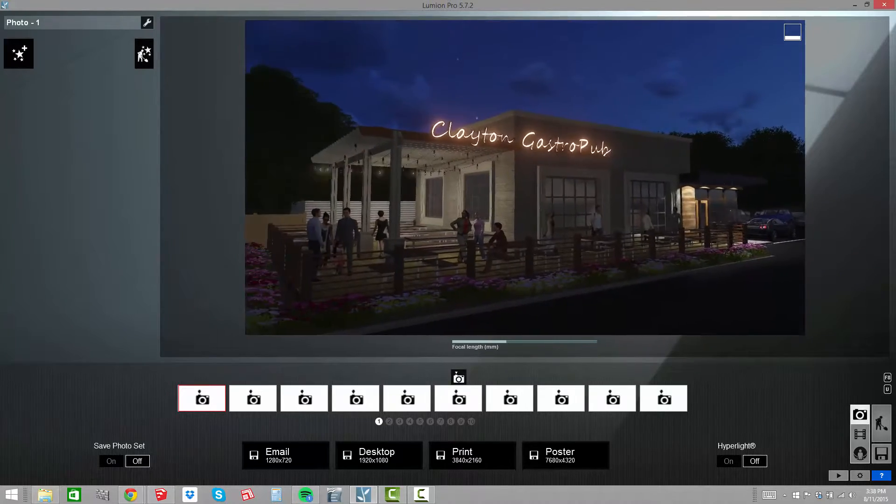
{"action": "key", "text": "e"}
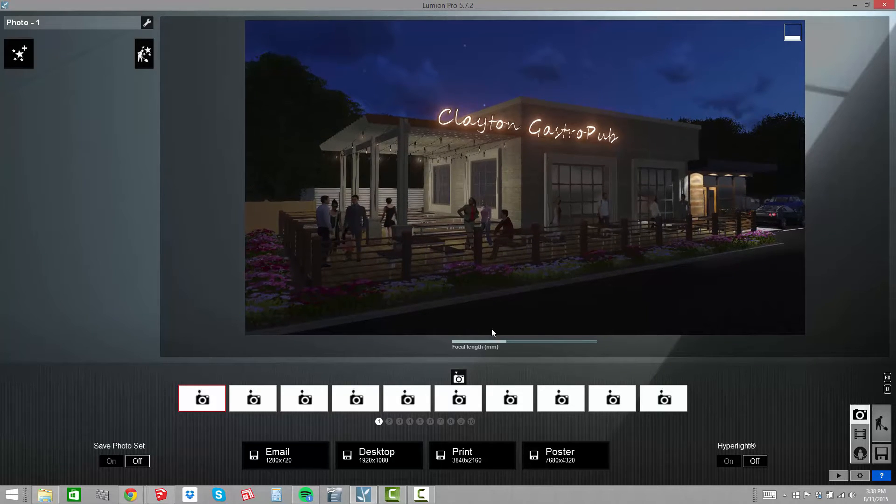
{"action": "left_click", "coordinate": [508, 343]}
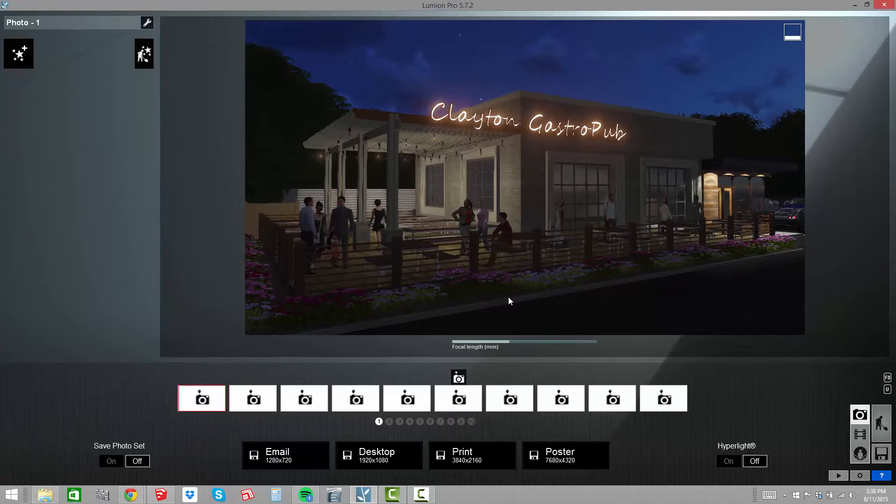
{"action": "right_click_drag", "start_coordinate": [484, 265], "coordinate": [504, 264]}
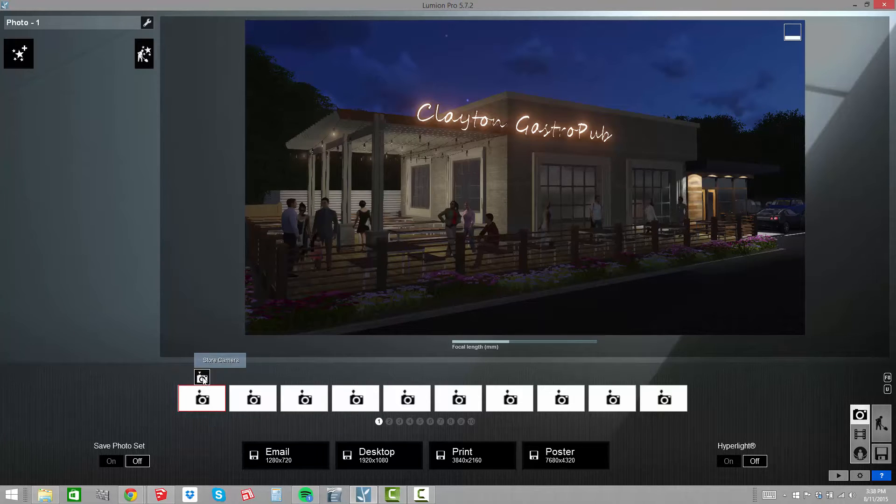
{"action": "left_click", "coordinate": [202, 378]}
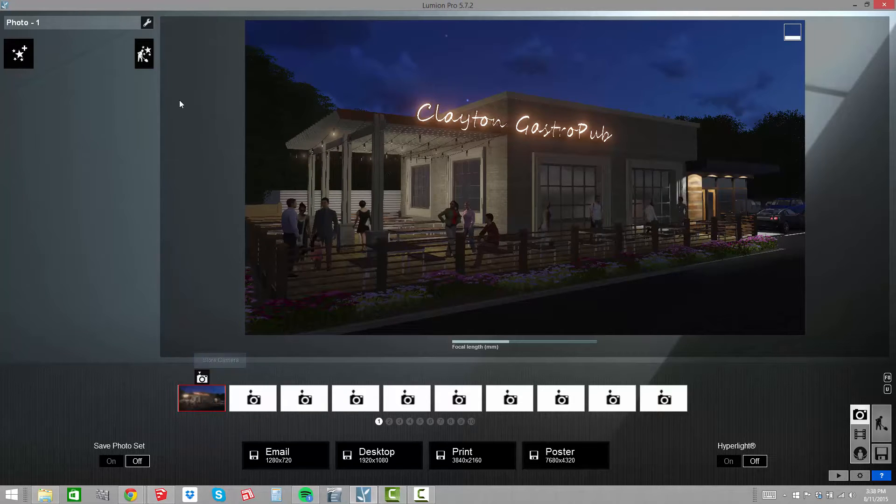
Orbit away from the stored view, restore the first photo slot's camera, and shift the framing slightly sideways
{"action": "right_click_drag", "start_coordinate": [448, 154], "coordinate": [495, 238]}
{"action": "left_click", "coordinate": [201, 399]}
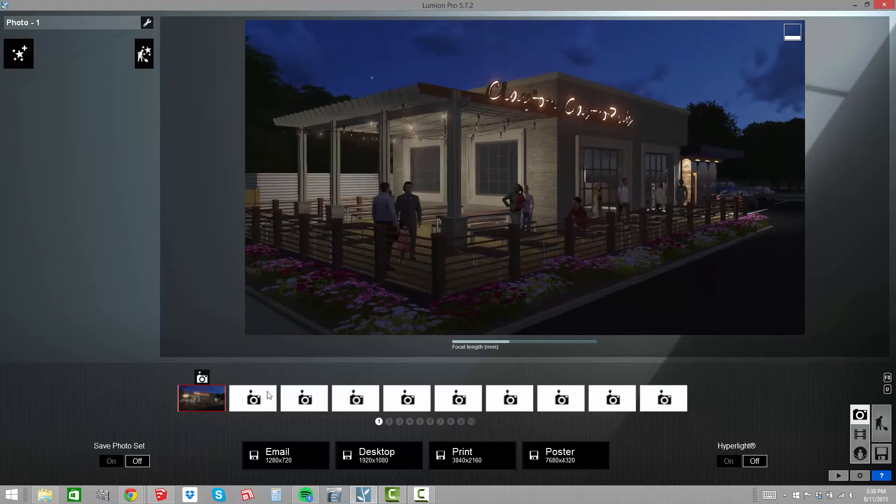
{"action": "left_click", "coordinate": [200, 399]}
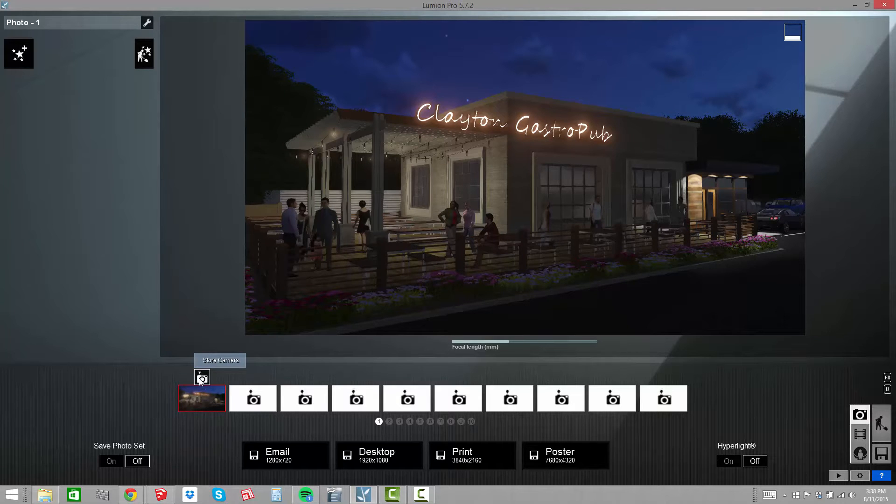
{"action": "key", "text": "a"}
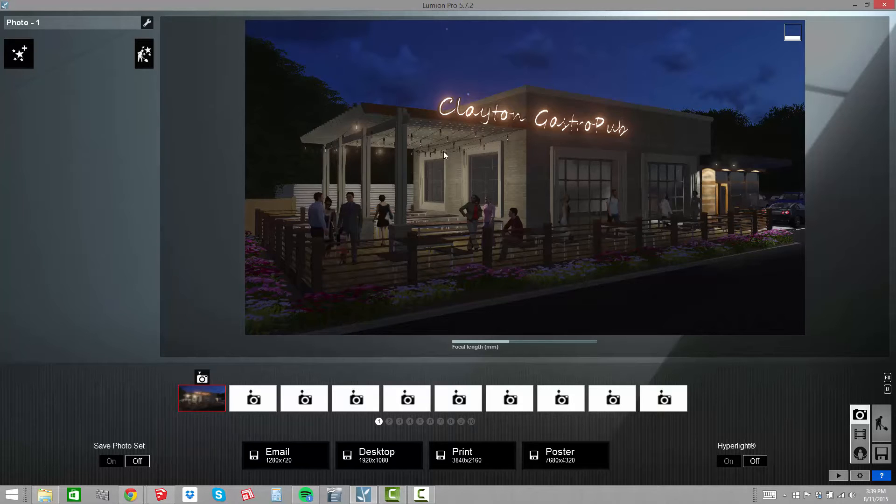
Return to Build mode and raise the sun height in the weather settings to give the scene daylight
{"action": "left_click", "coordinate": [881, 423]}
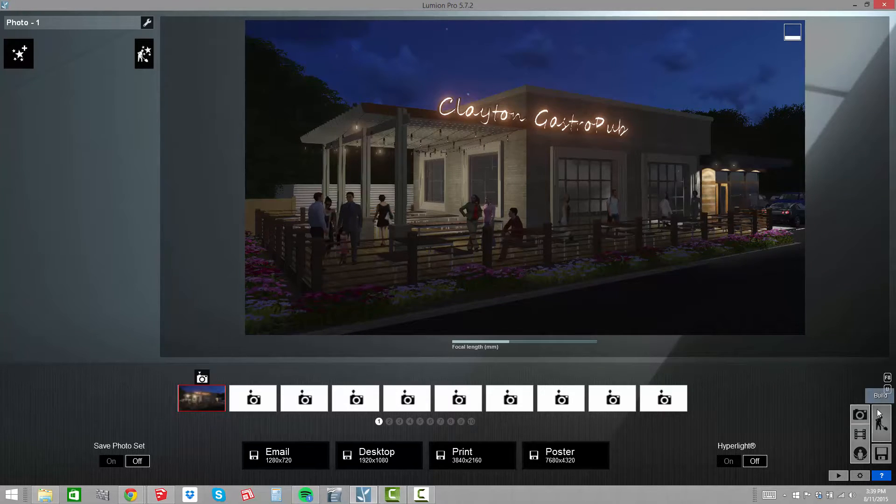
{"action": "mouse_move", "coordinate": [25, 345]}
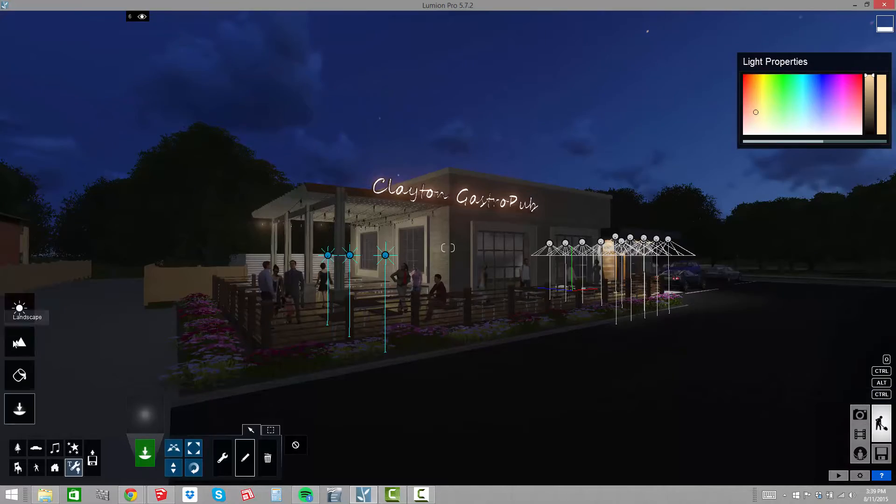
{"action": "left_click", "coordinate": [19, 309]}
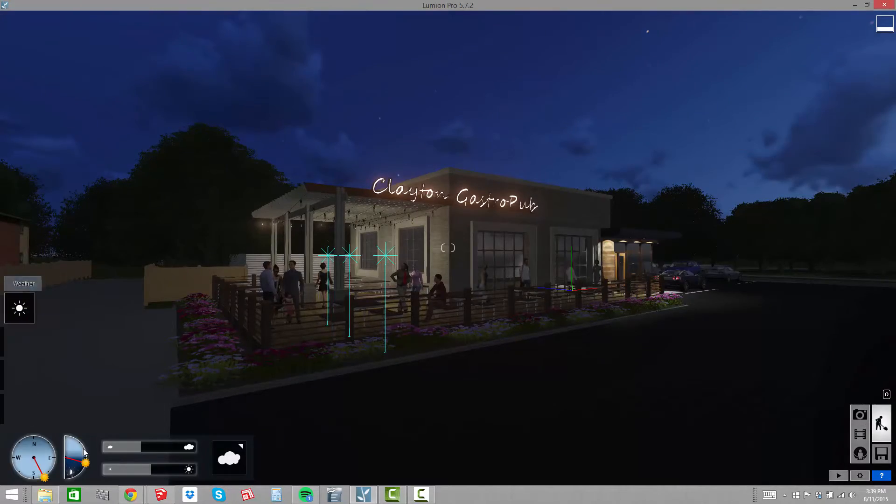
{"action": "left_click", "coordinate": [77, 443]}
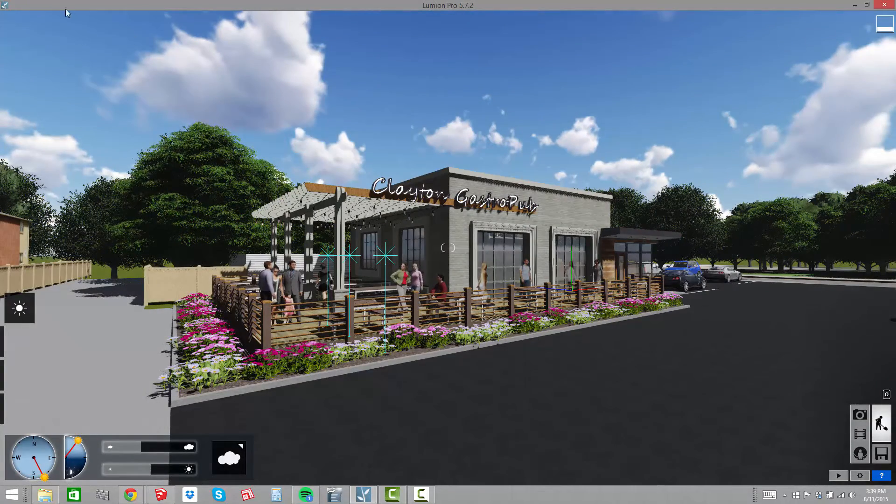
Go back to object editing and clear the selection of the patio lights
{"action": "mouse_move", "coordinate": [20, 417]}
{"action": "left_click", "coordinate": [19, 375]}
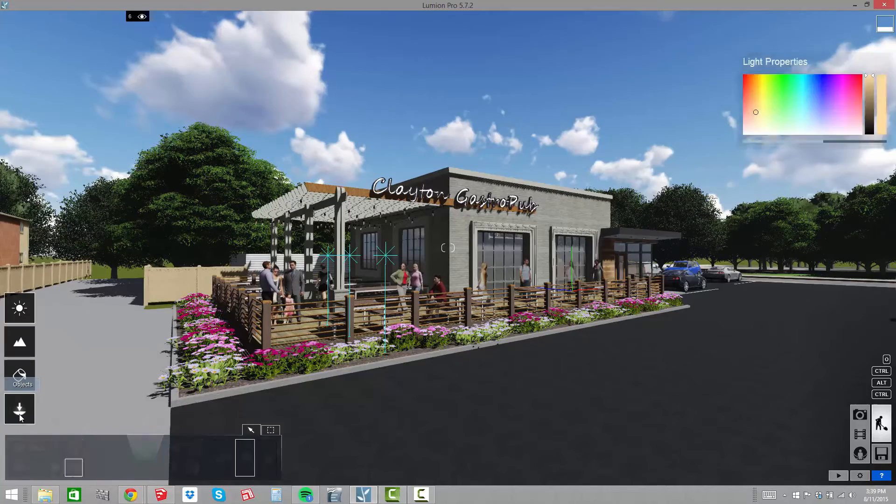
{"action": "mouse_move", "coordinate": [36, 20]}
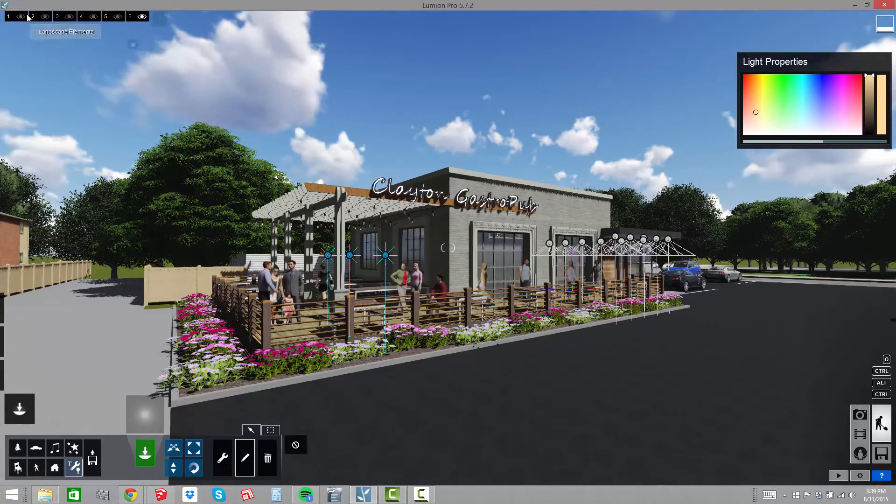
{"action": "left_click", "coordinate": [297, 447]}
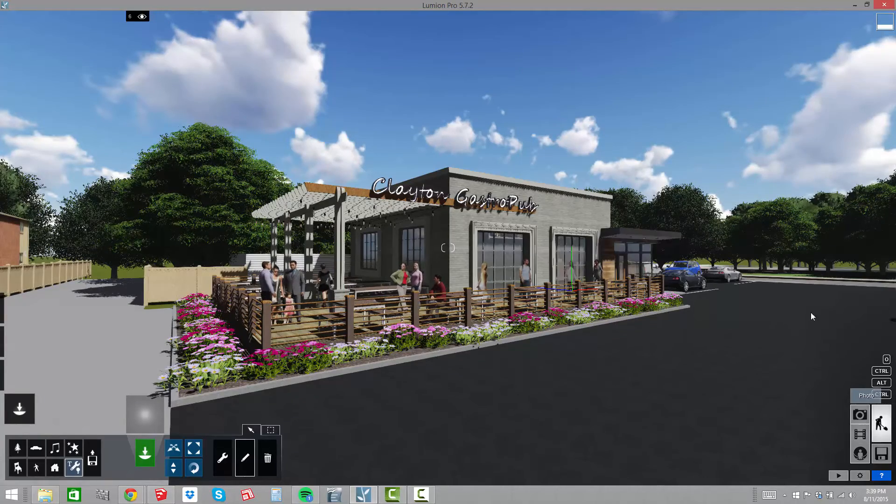
Restore the first stored camera in Photo mode and add the Sun effect to the photo
{"action": "left_click", "coordinate": [863, 419]}
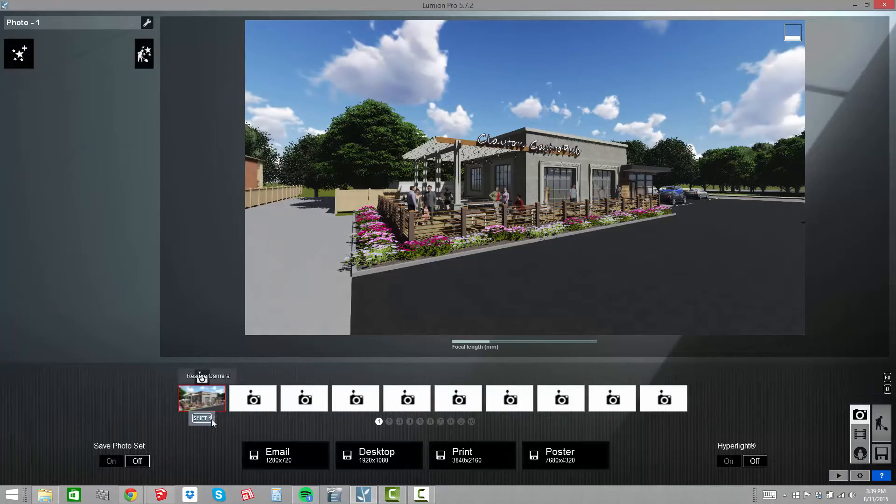
{"action": "left_click", "coordinate": [198, 397]}
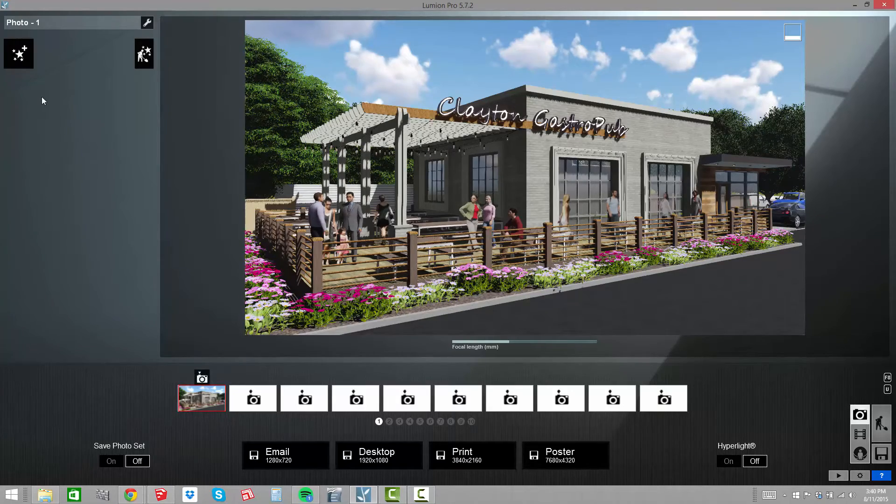
{"action": "left_click", "coordinate": [16, 56]}
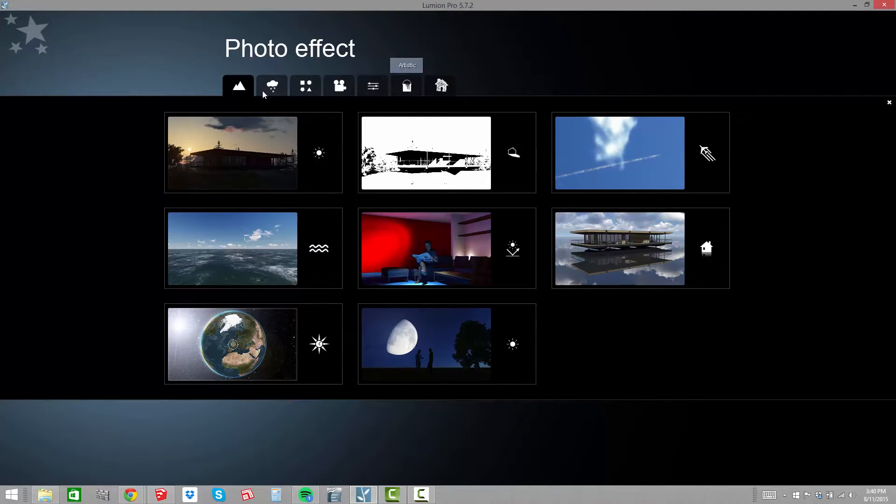
{"action": "left_click", "coordinate": [231, 149]}
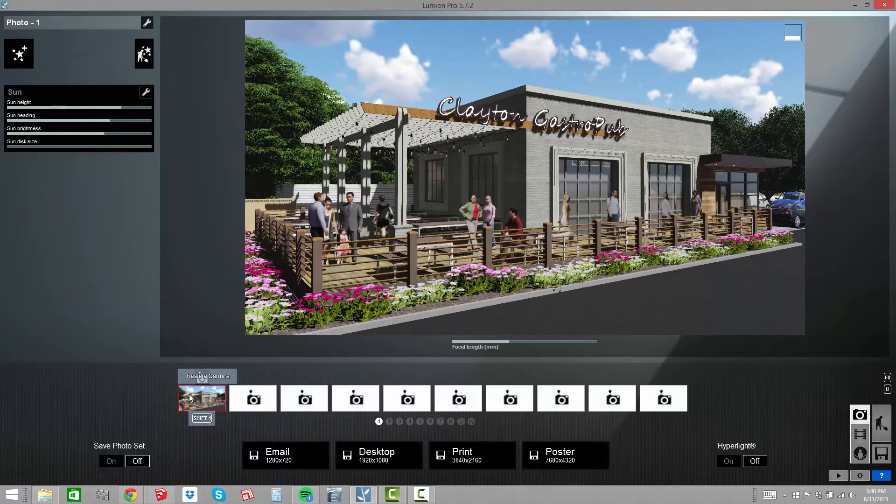
Adjust the Sun effect's heading and brightness, and lower its sun height until the photo is at night
{"action": "left_click_drag", "start_coordinate": [119, 106], "coordinate": [87, 113]}
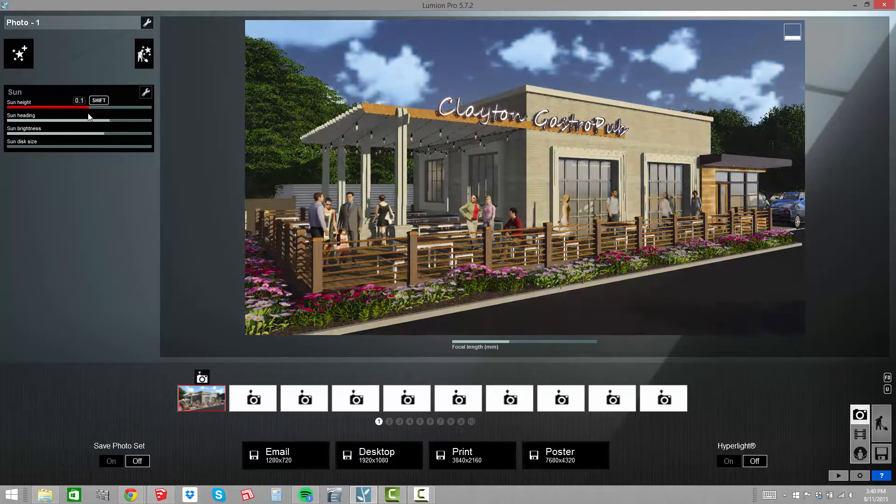
{"action": "mouse_move", "coordinate": [106, 122]}
{"action": "left_mouse_down"}
{"action": "mouse_move", "coordinate": [84, 124]}
{"action": "mouse_move", "coordinate": [128, 131]}
{"action": "mouse_move", "coordinate": [99, 108]}
{"action": "mouse_move", "coordinate": [129, 136]}
{"action": "mouse_move", "coordinate": [100, 135]}
{"action": "left_mouse_up"}
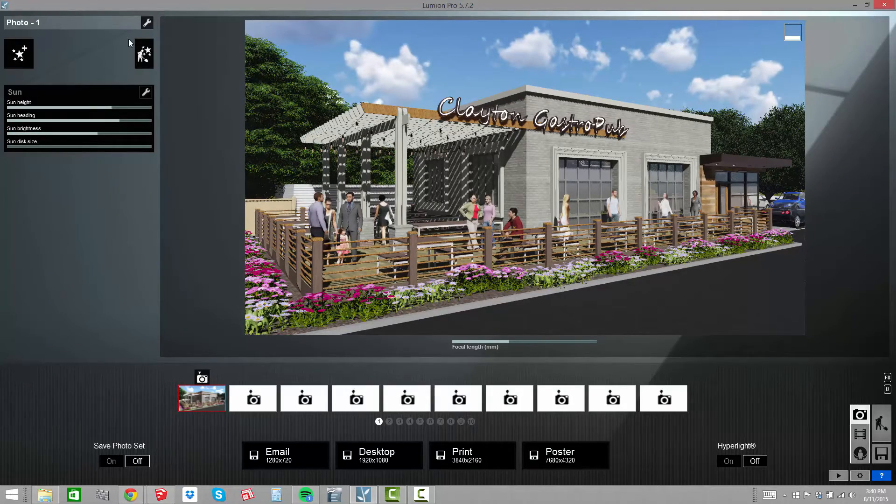
{"action": "left_click_drag", "start_coordinate": [103, 106], "coordinate": [78, 107]}
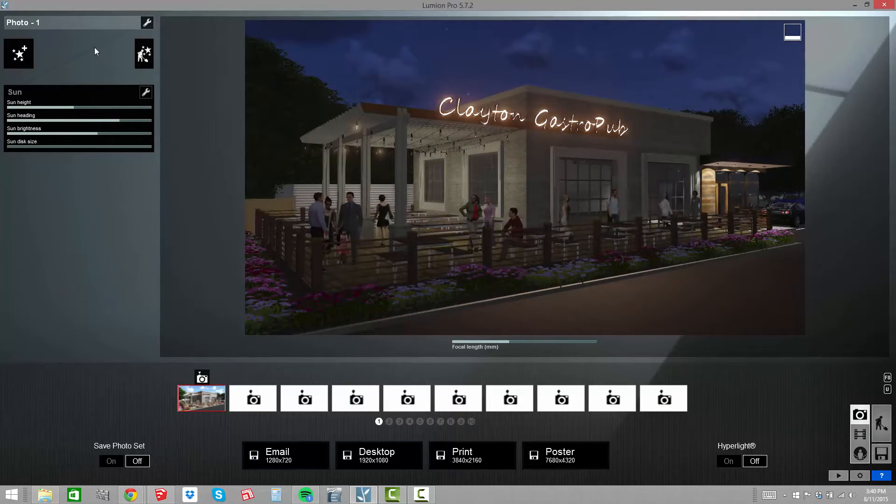
Compare the lighting in Build mode with the photo's Sun effect, returning to the first stored camera in Photo mode
{"action": "left_click", "coordinate": [882, 423]}
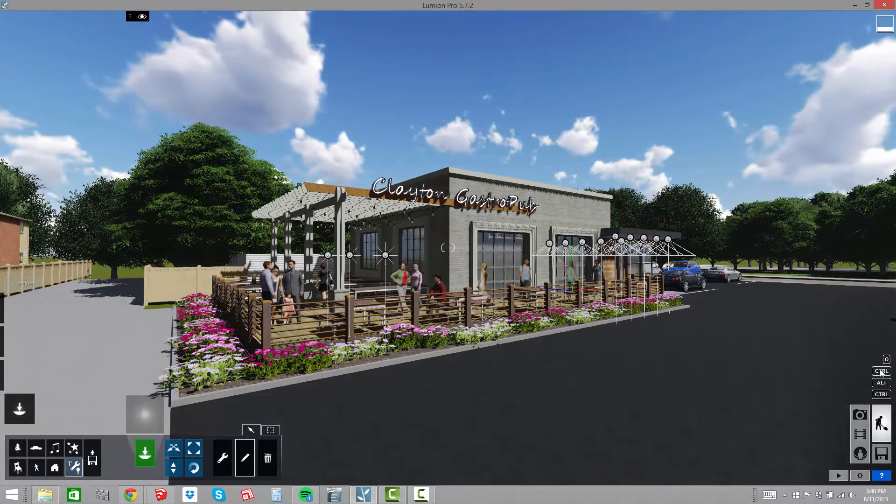
{"action": "left_click", "coordinate": [860, 415]}
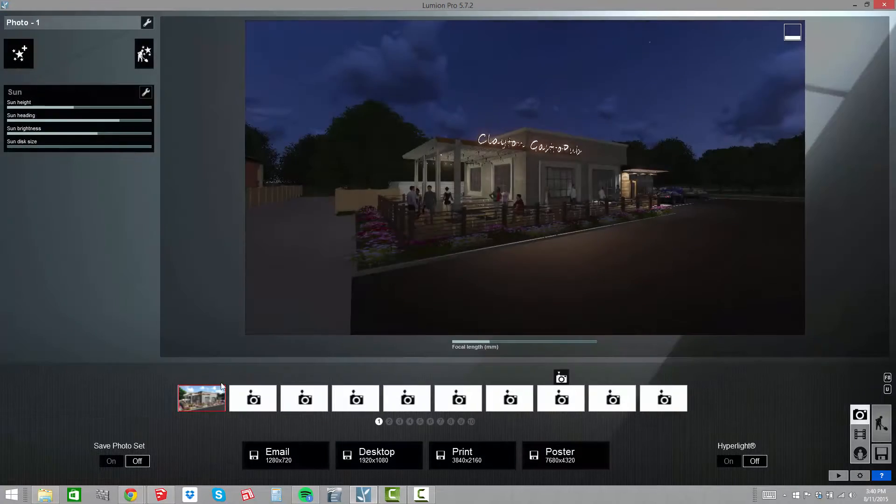
{"action": "left_click", "coordinate": [205, 396]}
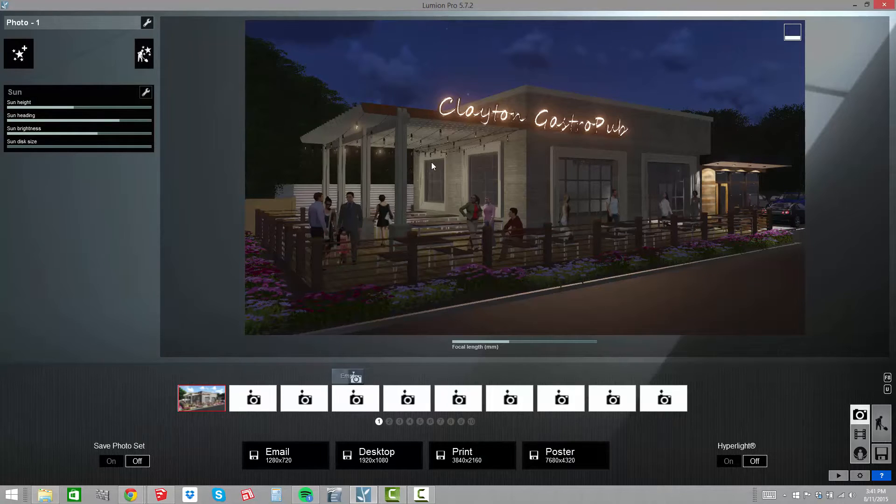
Try the Rain weather effect on the photo and remove it
{"action": "left_click", "coordinate": [21, 57]}
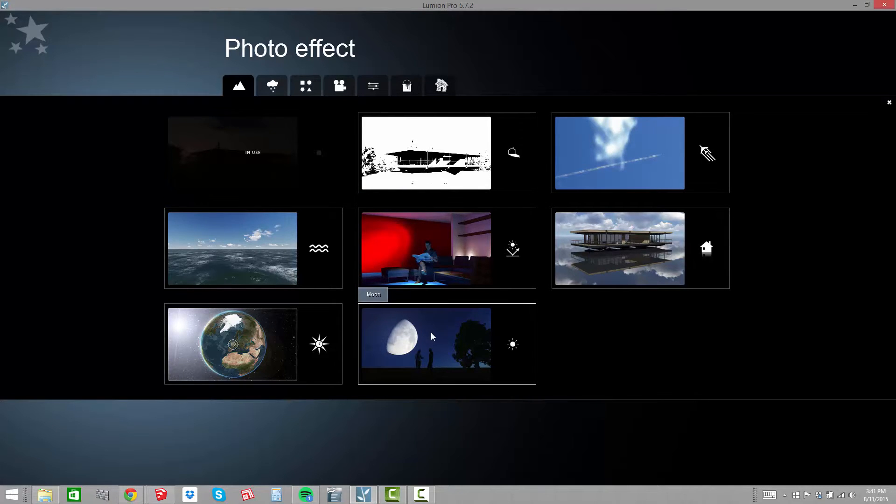
{"action": "left_click", "coordinate": [274, 85]}
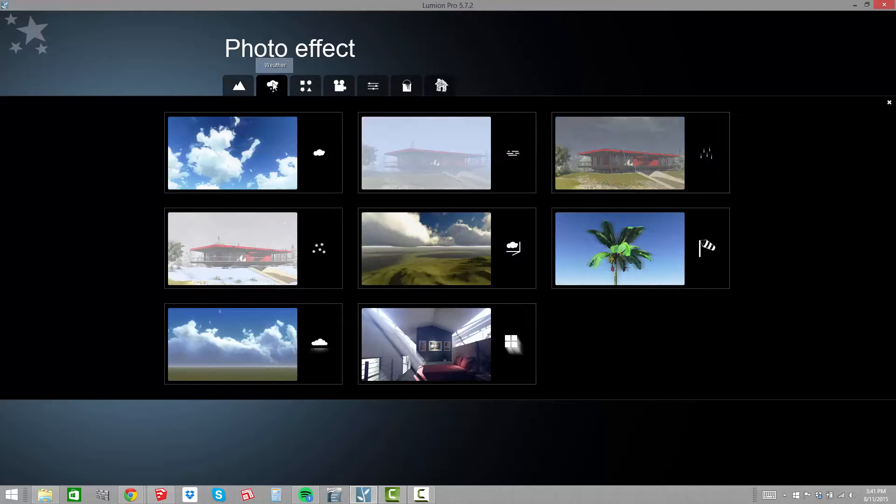
{"action": "left_click", "coordinate": [598, 147]}
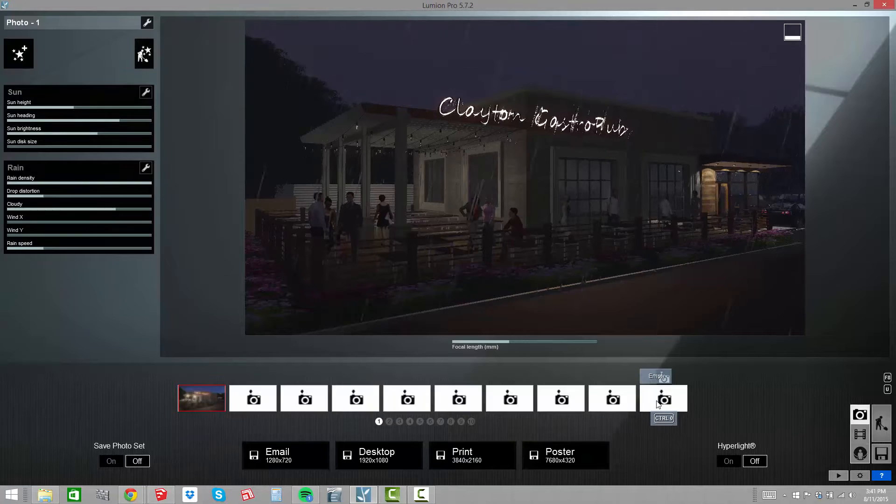
{"action": "left_click", "coordinate": [146, 172]}
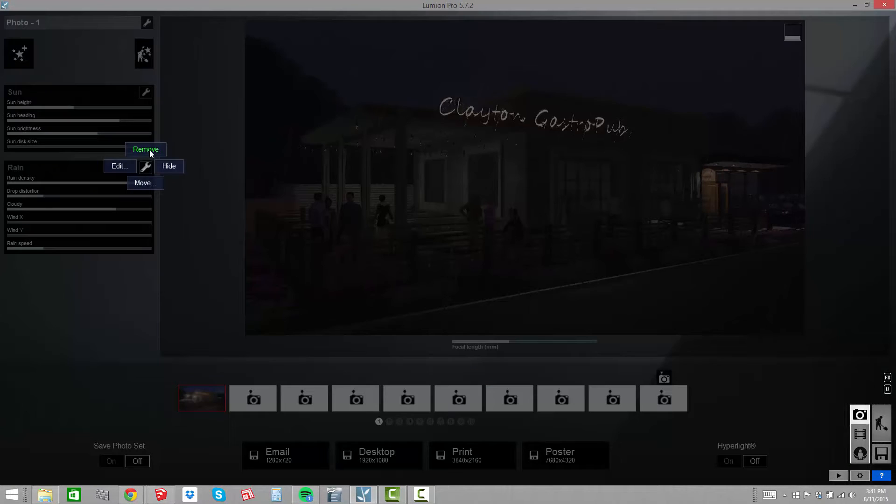
{"action": "left_click", "coordinate": [146, 149]}
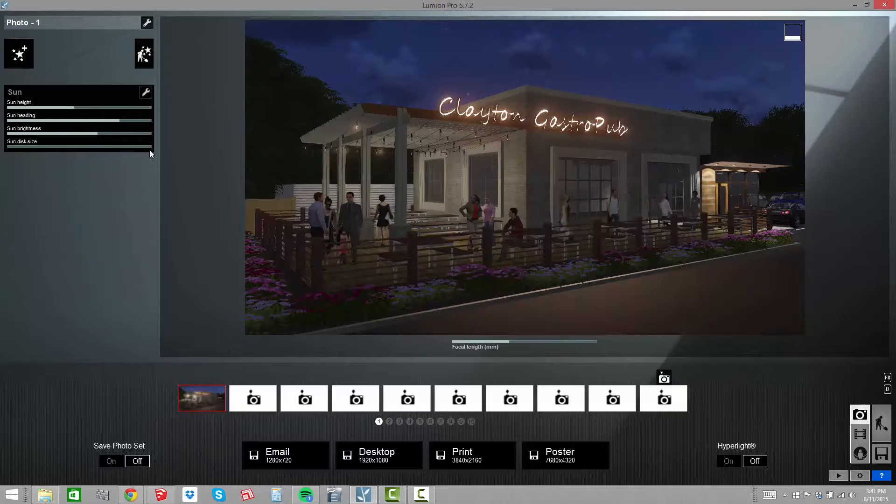
Try the Snow weather effect on the photo and remove it
{"action": "left_click", "coordinate": [26, 48]}
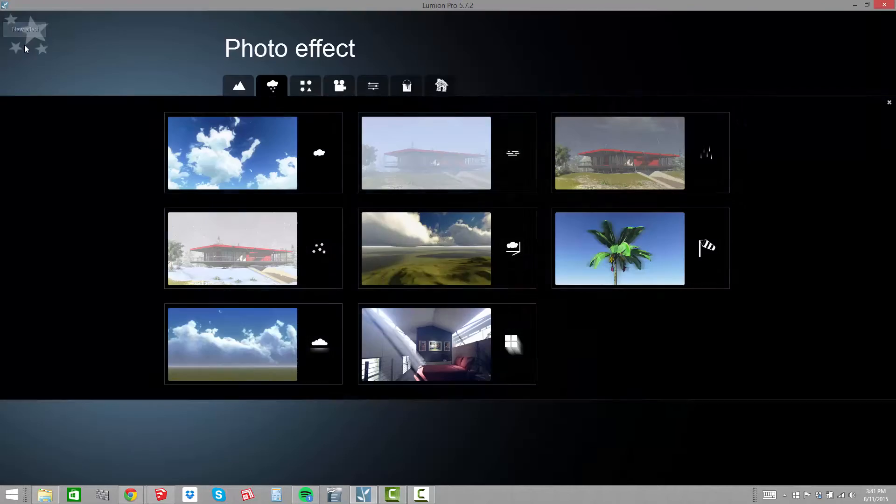
{"action": "left_click", "coordinate": [217, 256]}
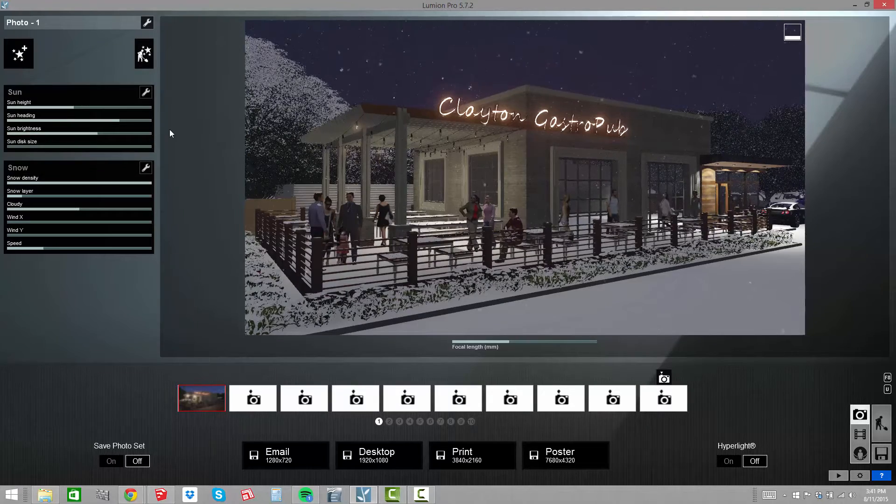
{"action": "left_click", "coordinate": [146, 168]}
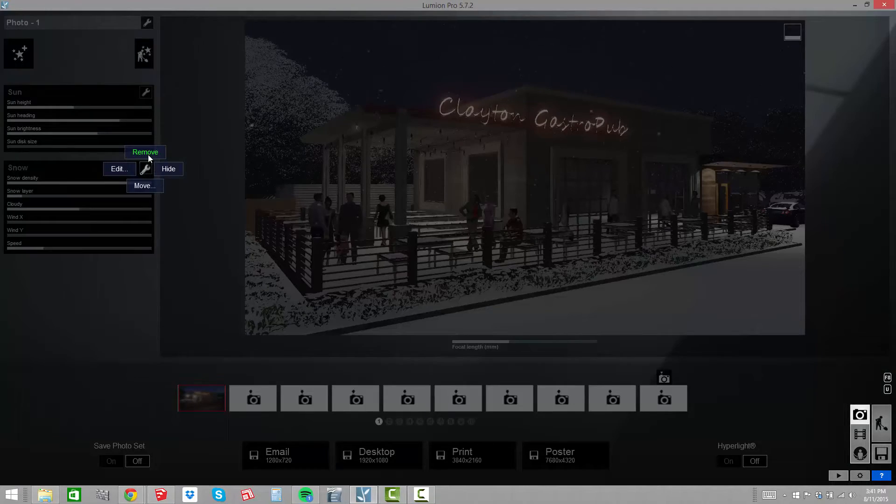
{"action": "left_click", "coordinate": [147, 155]}
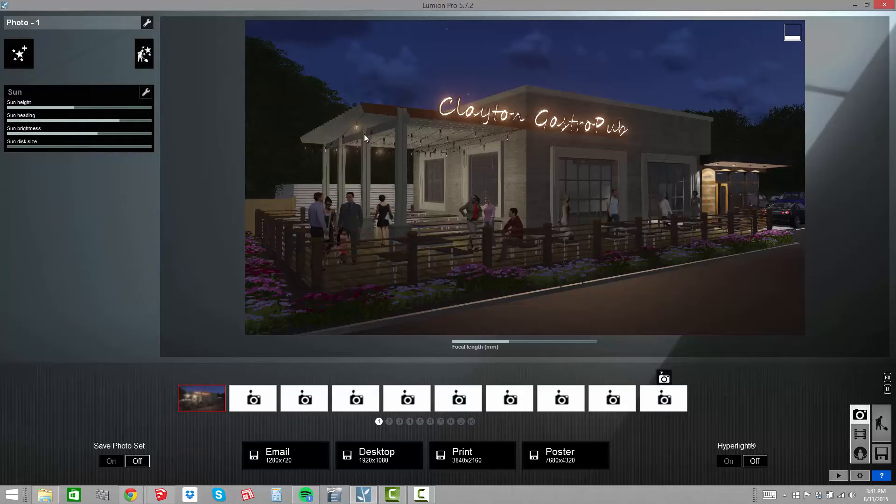
Add the Depth of Field effect to the photo and raise its focus distance and F stop slightly to sharpen the building
{"action": "left_click", "coordinate": [22, 54]}
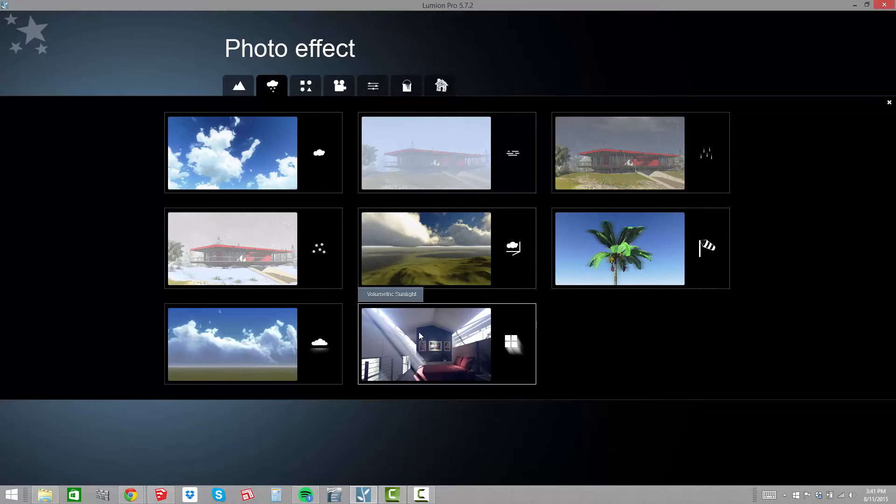
{"action": "left_click", "coordinate": [310, 84]}
{"action": "left_click", "coordinate": [341, 87]}
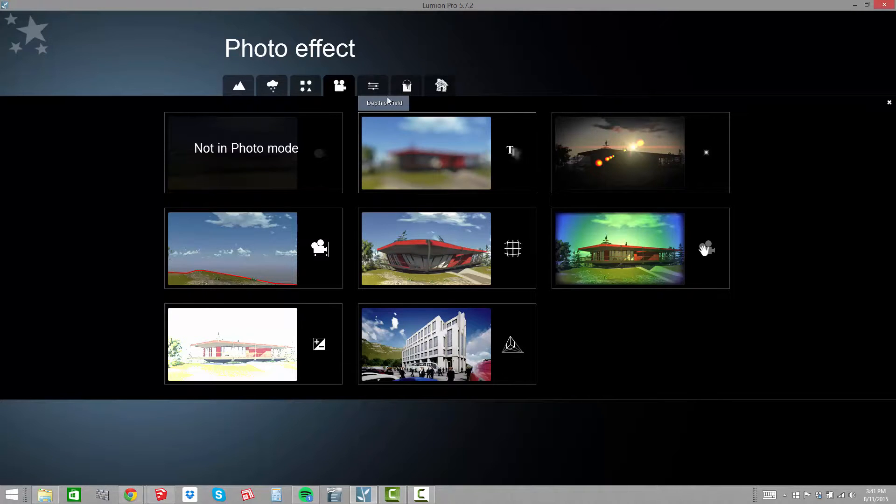
{"action": "left_click", "coordinate": [376, 89]}
{"action": "left_click", "coordinate": [340, 87]}
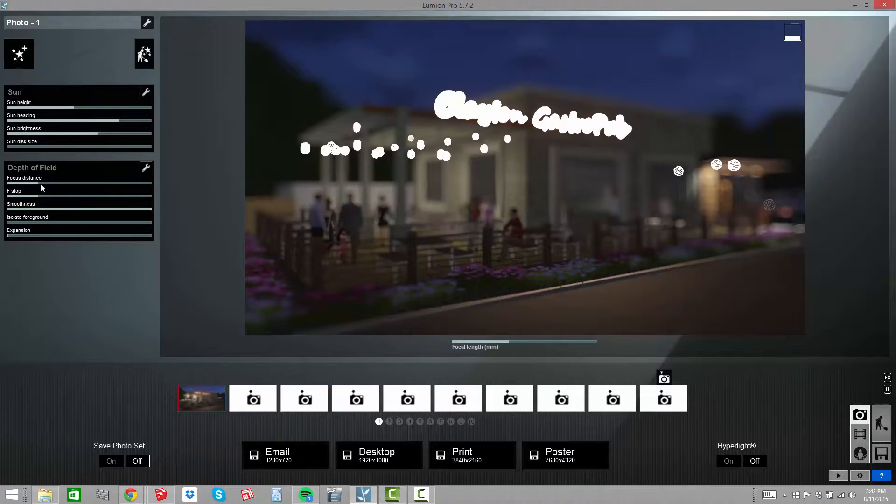
{"action": "mouse_move", "coordinate": [41, 184]}
{"action": "left_mouse_down"}
{"action": "mouse_move", "coordinate": [55, 185]}
{"action": "mouse_move", "coordinate": [43, 189]}
{"action": "mouse_move", "coordinate": [56, 203]}
{"action": "mouse_move", "coordinate": [54, 195]}
{"action": "left_mouse_up"}
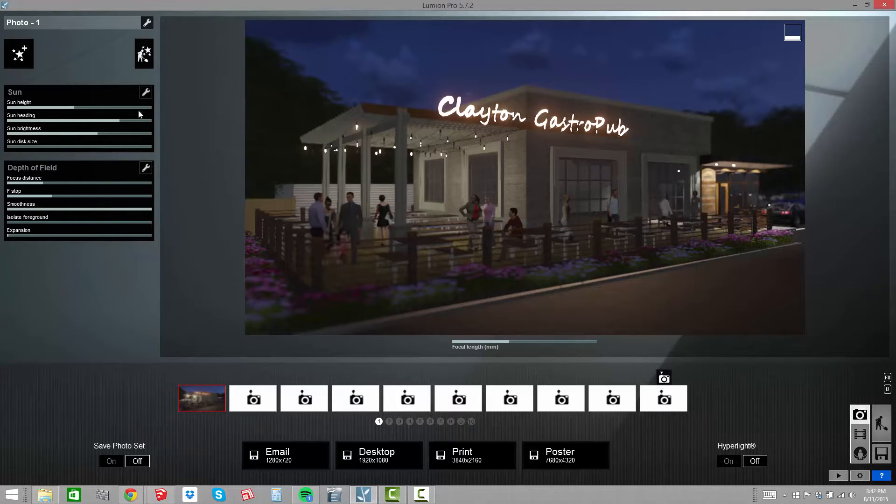
Add the Watercolor effect to the photo, lower its accuracy and radial accuracy slightly, and raise its white out
{"action": "left_click", "coordinate": [21, 60]}
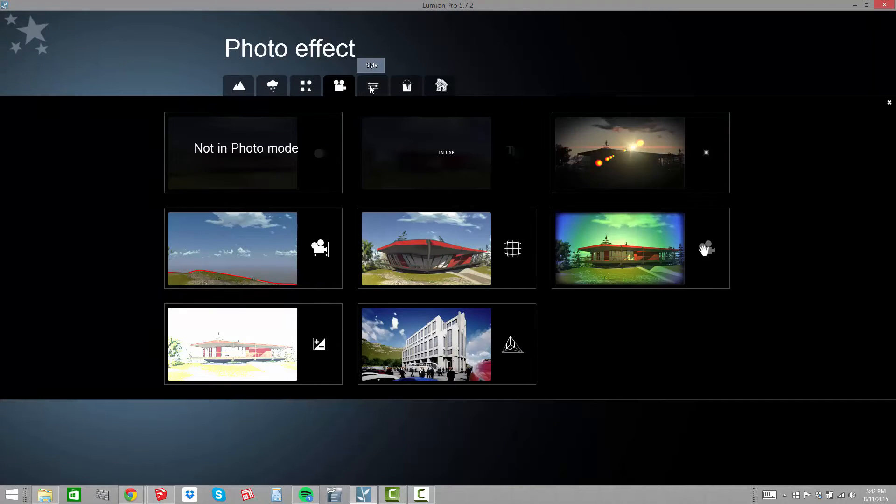
{"action": "left_click", "coordinate": [407, 86]}
{"action": "left_click", "coordinate": [446, 85]}
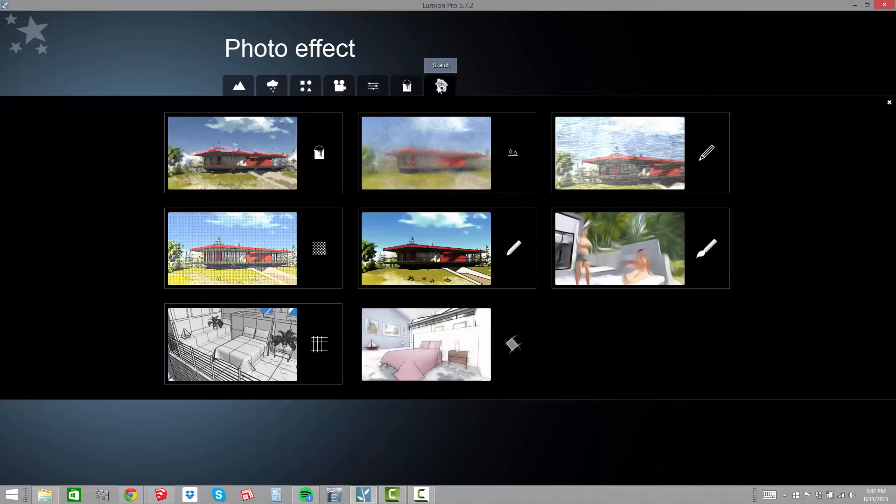
{"action": "left_click", "coordinate": [438, 136]}
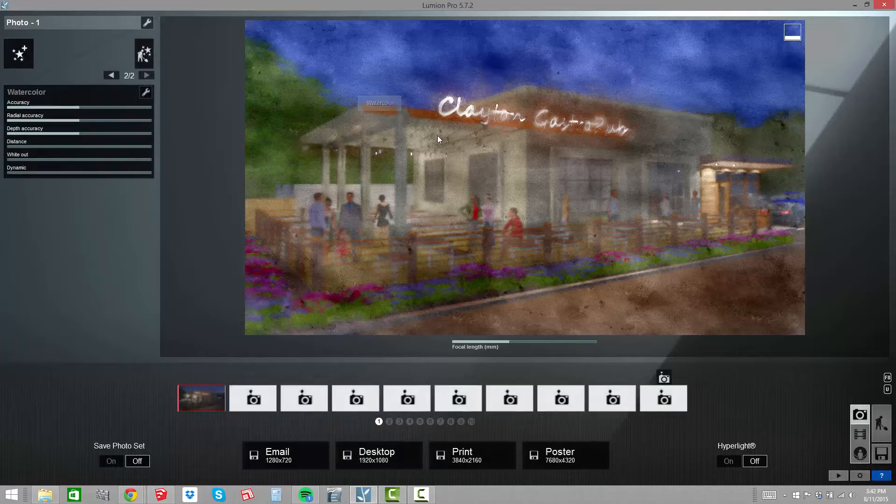
{"action": "left_click_drag", "start_coordinate": [86, 112], "coordinate": [120, 126]}
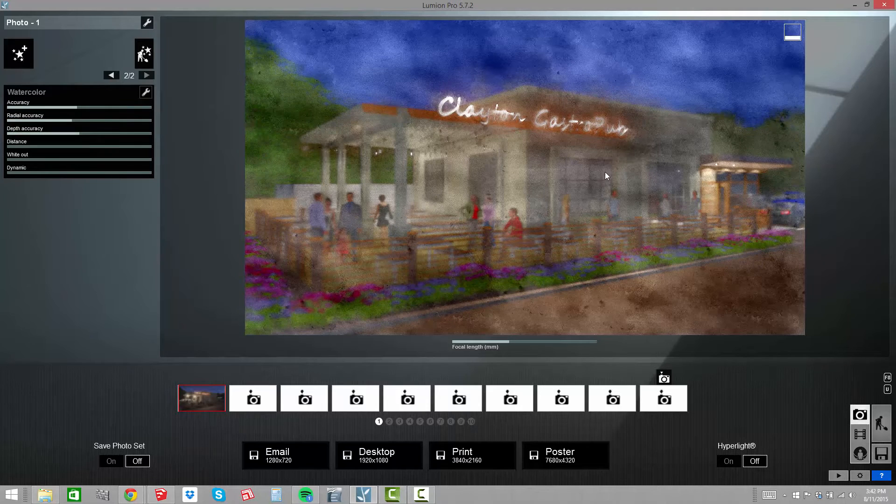
{"action": "left_click_drag", "start_coordinate": [35, 161], "coordinate": [58, 164]}
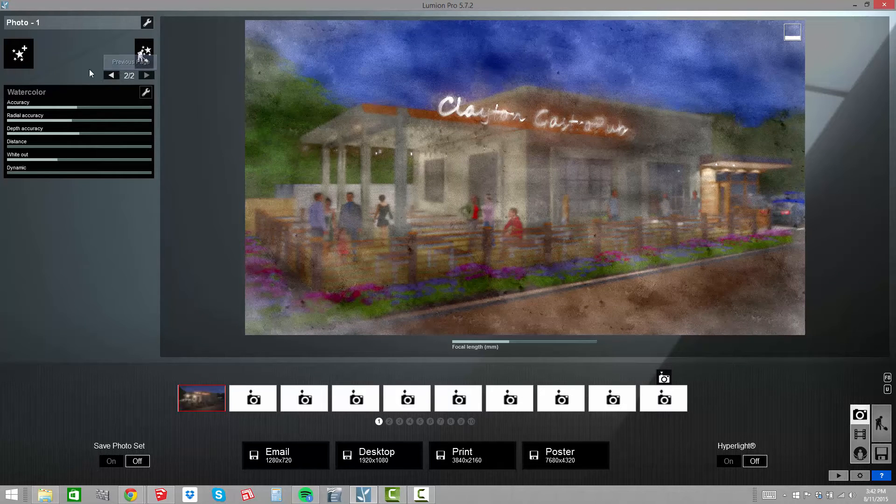
{"action": "left_click", "coordinate": [112, 75]}
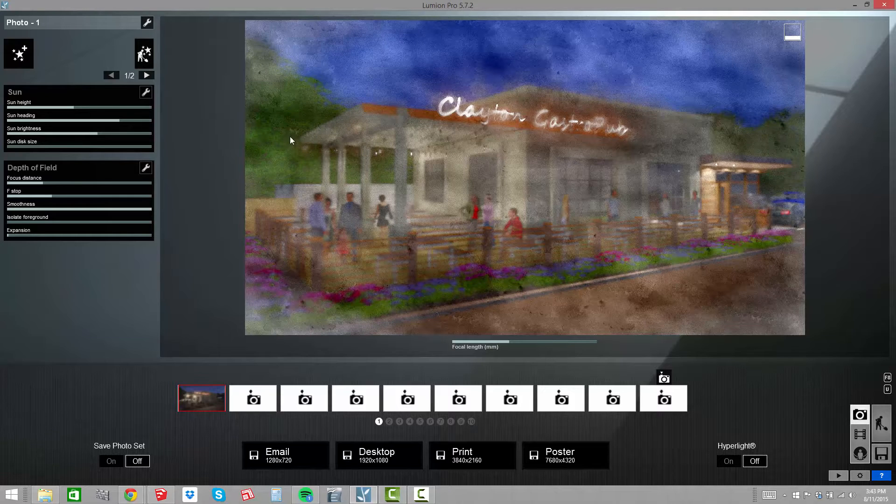
Load the saved effect set BD_PhotoReal - Day.lme from the GastroPub Lumion Tutorial - All Files folder into the photo
{"action": "left_click", "coordinate": [148, 23]}
{"action": "left_click", "coordinate": [168, 29]}
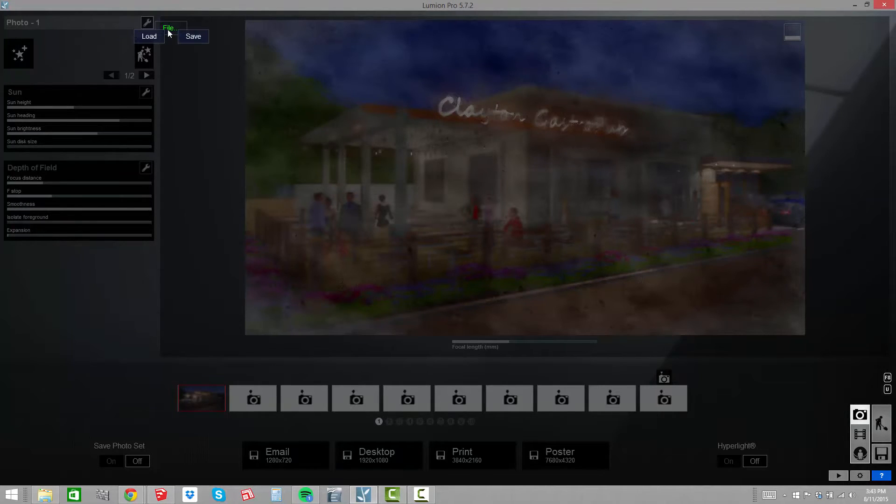
{"action": "left_click", "coordinate": [145, 39]}
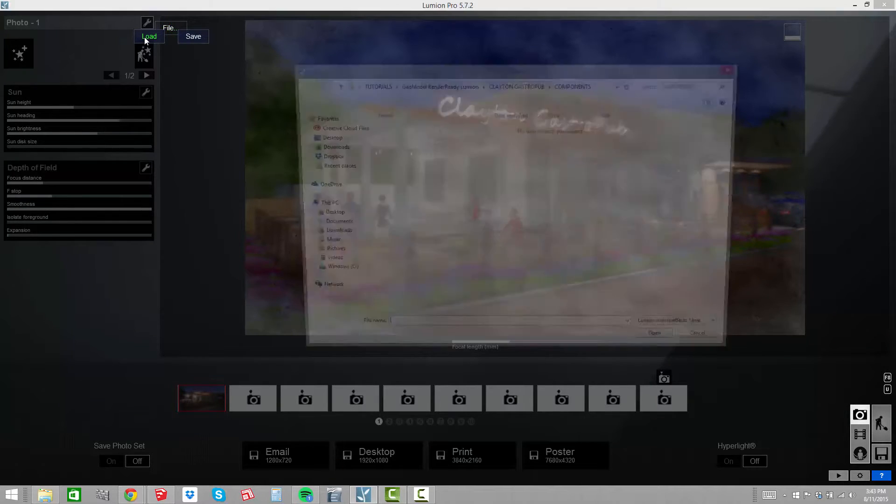
{"action": "left_click", "coordinate": [512, 86]}
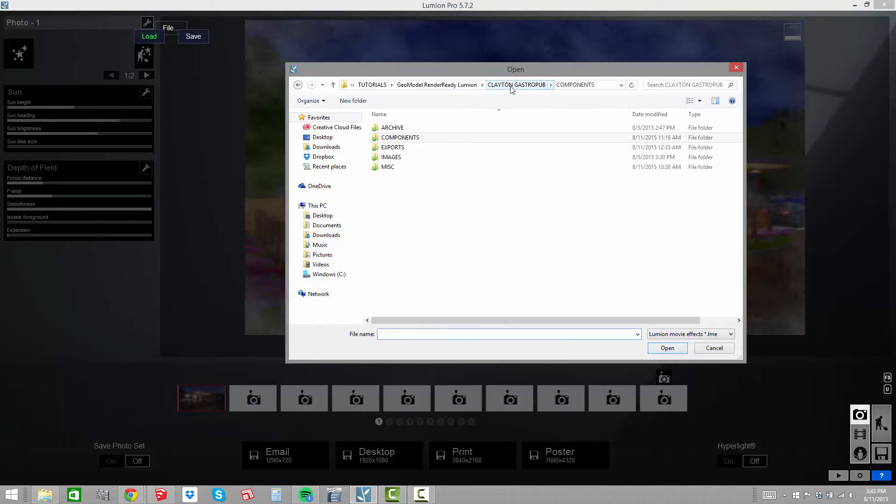
{"action": "left_click", "coordinate": [457, 85]}
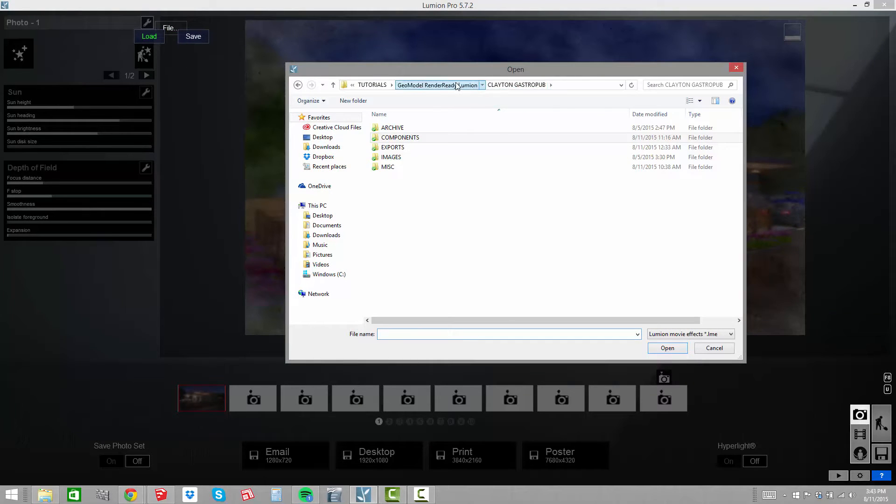
{"action": "double_click", "coordinate": [408, 137]}
{"action": "double_click", "coordinate": [408, 138]}
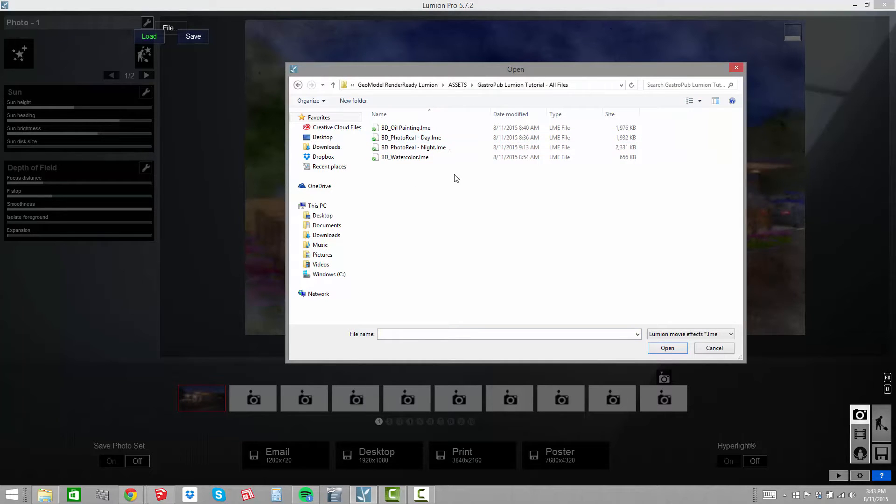
{"action": "left_click", "coordinate": [409, 129]}
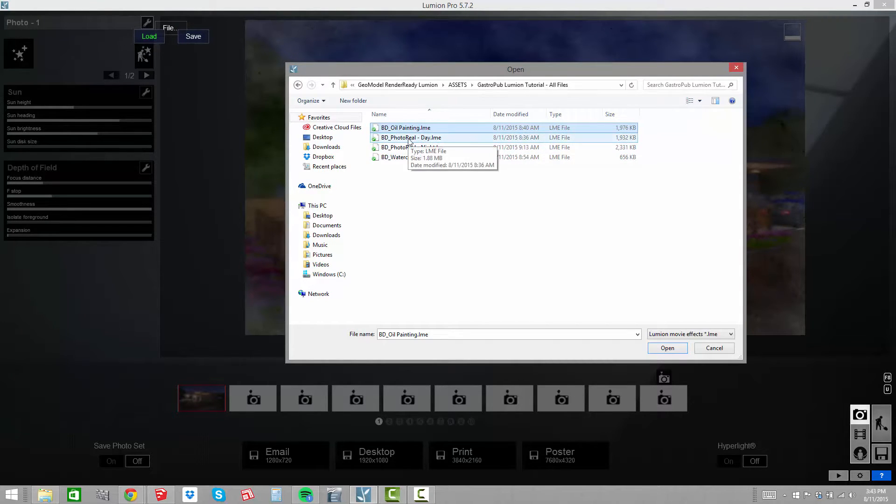
{"action": "double_click", "coordinate": [409, 138]}
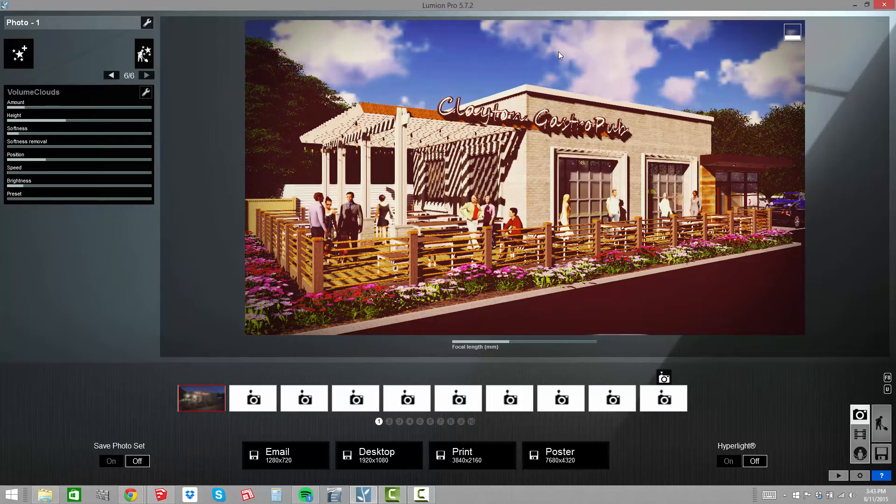
Remove the Volumetric Sunlight effect from the loaded set and increase the VolumeClouds amount
{"action": "left_click", "coordinate": [112, 75]}
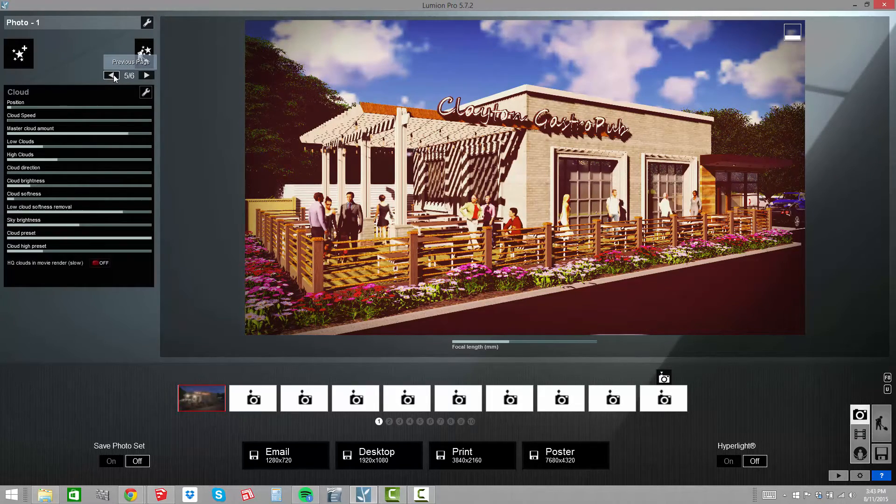
{"action": "left_click", "coordinate": [112, 75]}
{"action": "left_click", "coordinate": [112, 76]}
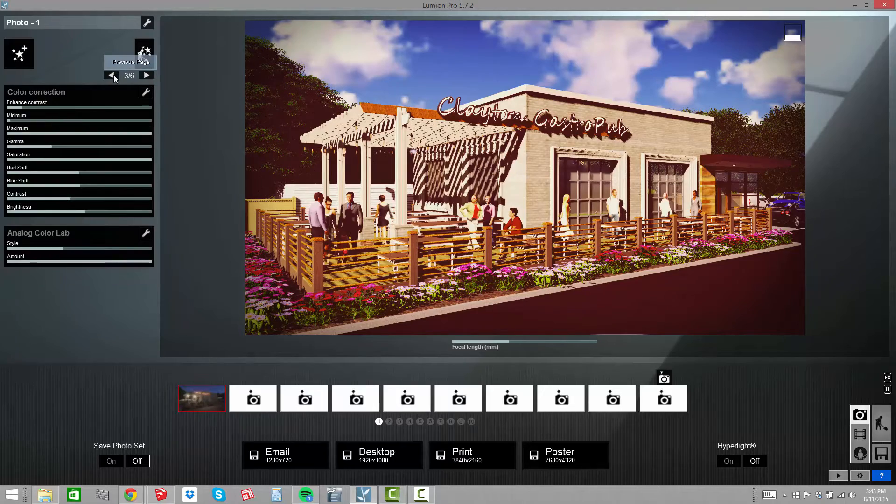
{"action": "left_click", "coordinate": [112, 76]}
{"action": "left_click", "coordinate": [113, 76]}
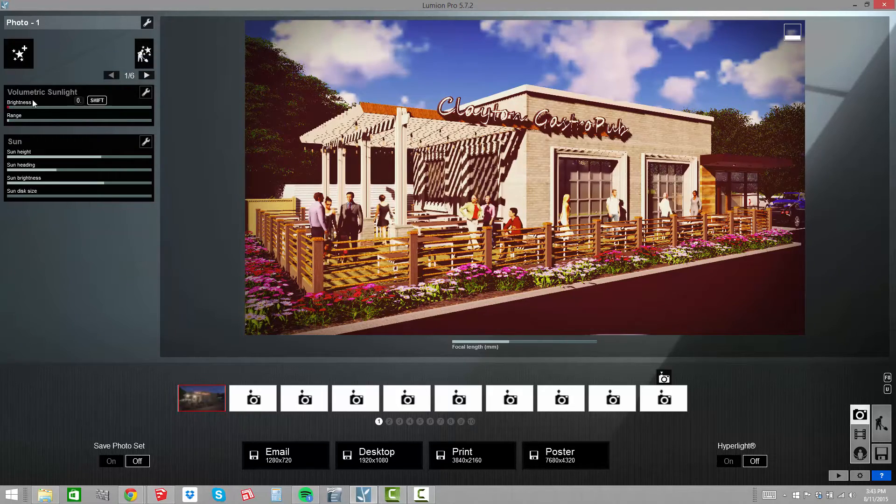
{"action": "left_click", "coordinate": [146, 93]}
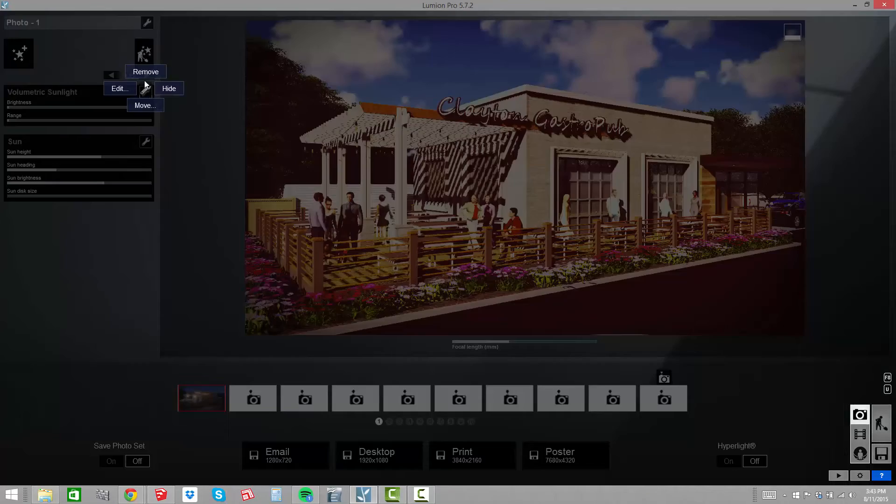
{"action": "left_click", "coordinate": [145, 76]}
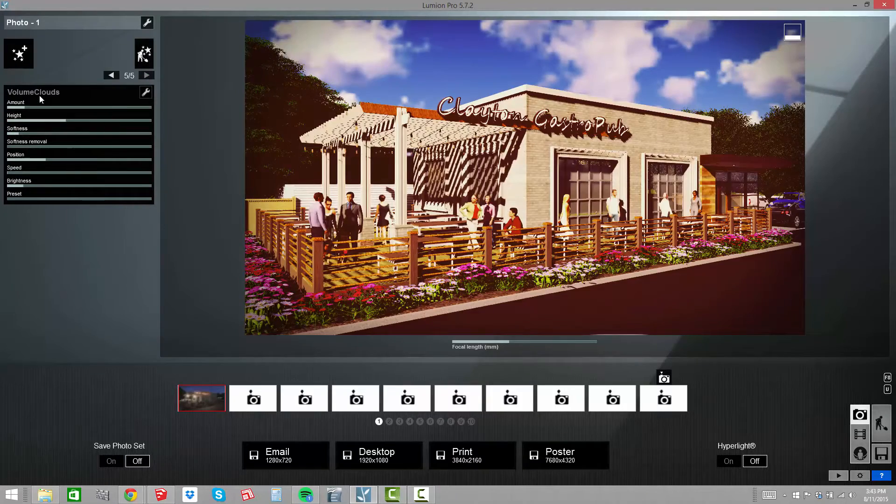
{"action": "left_click_drag", "start_coordinate": [30, 106], "coordinate": [38, 108]}
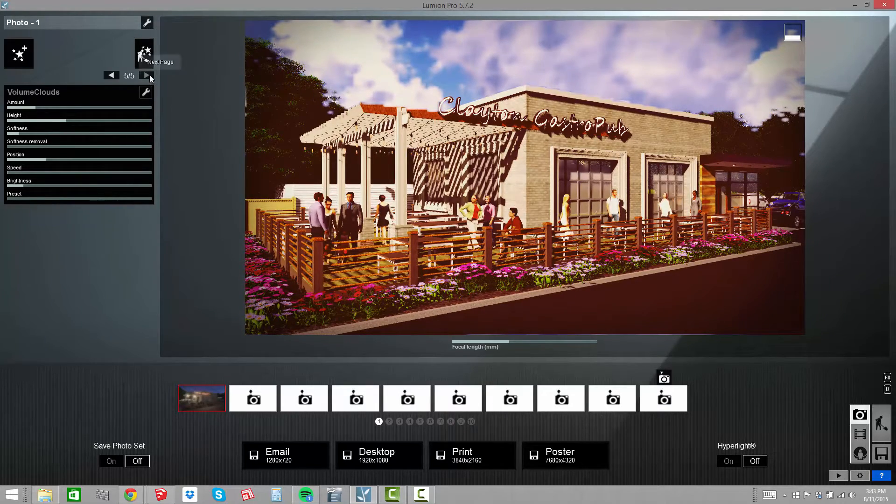
Lower the Analog Color Lab amount to about half and fine-tune the Sun effect's height
{"action": "left_click", "coordinate": [112, 76]}
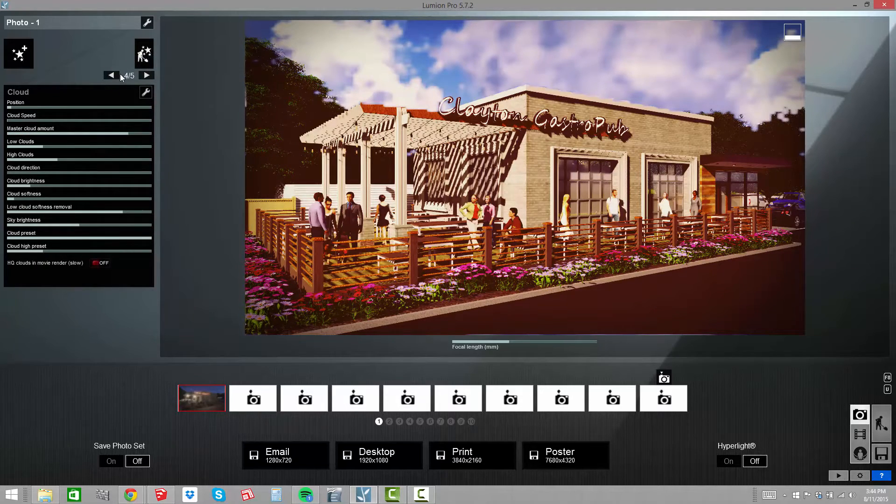
{"action": "left_click", "coordinate": [112, 74]}
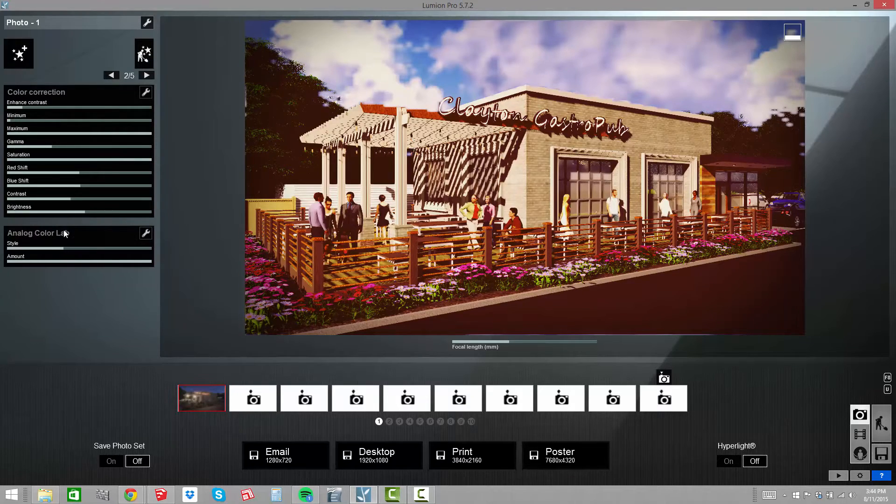
{"action": "mouse_move", "coordinate": [66, 248]}
{"action": "left_mouse_down"}
{"action": "mouse_move", "coordinate": [32, 243]}
{"action": "mouse_move", "coordinate": [102, 248]}
{"action": "mouse_move", "coordinate": [44, 248]}
{"action": "mouse_move", "coordinate": [64, 256]}
{"action": "left_mouse_up"}
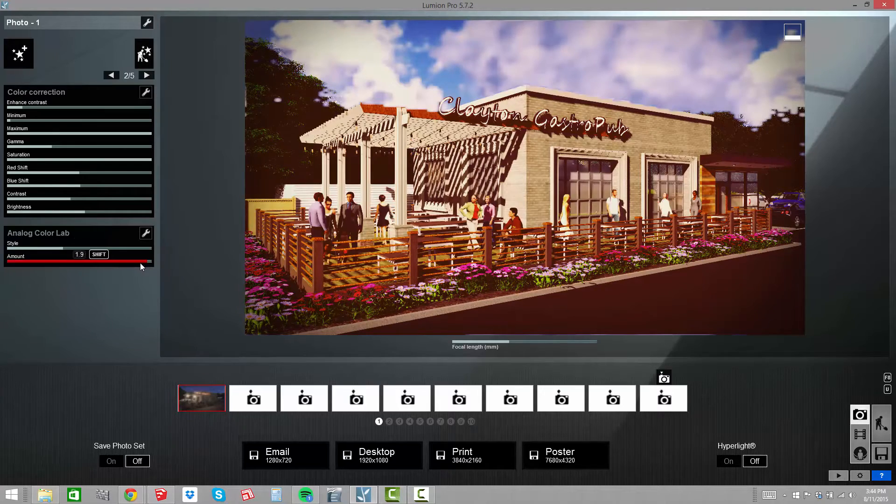
{"action": "left_click_drag", "start_coordinate": [117, 272], "coordinate": [86, 273]}
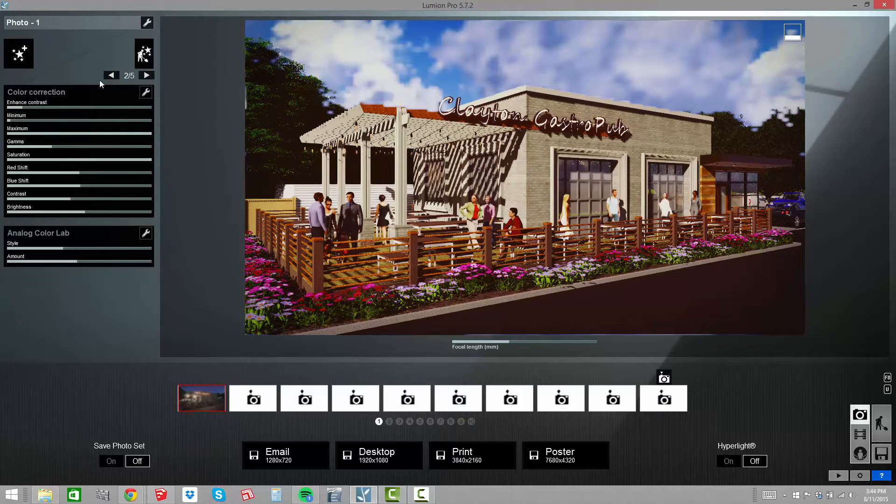
{"action": "left_click", "coordinate": [110, 76]}
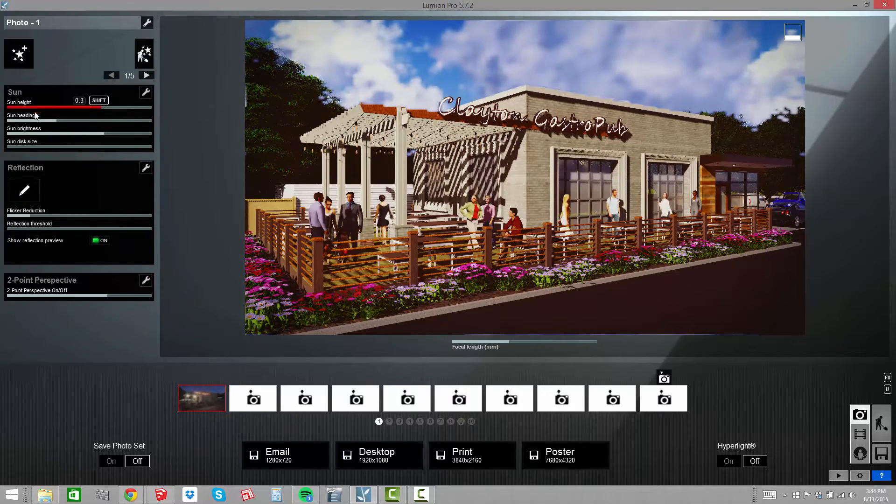
{"action": "left_click_drag", "start_coordinate": [98, 108], "coordinate": [102, 108]}
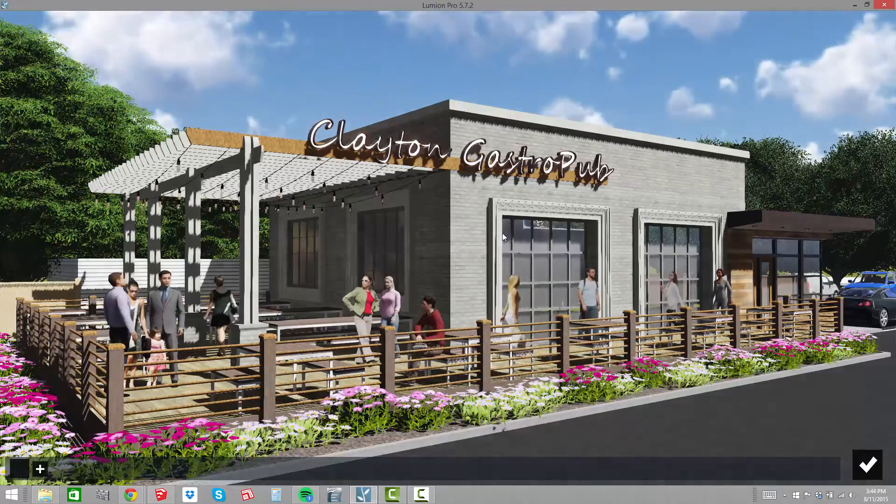
Add a reflection plane on the glass of the large front window behind the man with the backpack
{"action": "key", "text": "w"}
{"action": "right_click_drag", "start_coordinate": [502, 234], "coordinate": [532, 150]}
{"action": "key", "text": "w"}
{"action": "key", "text": "s"}
{"action": "key", "text": "w"}
{"action": "key", "text": "s"}
{"action": "key", "text": "w"}
{"action": "key", "text": "d"}
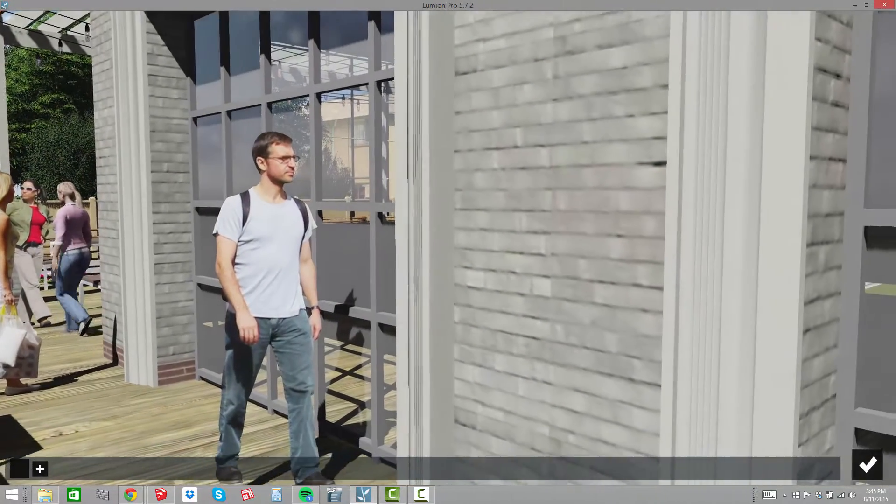
{"action": "key", "text": "w"}
{"action": "key", "text": "d"}
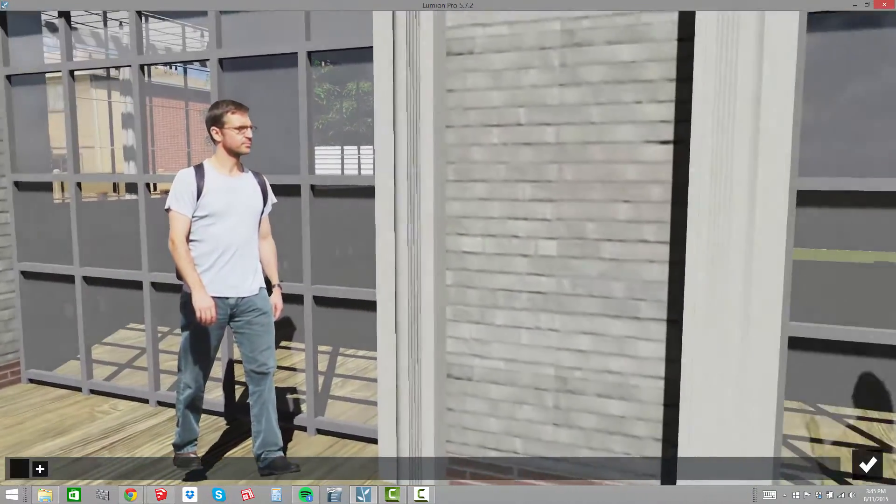
{"action": "key", "text": "a"}
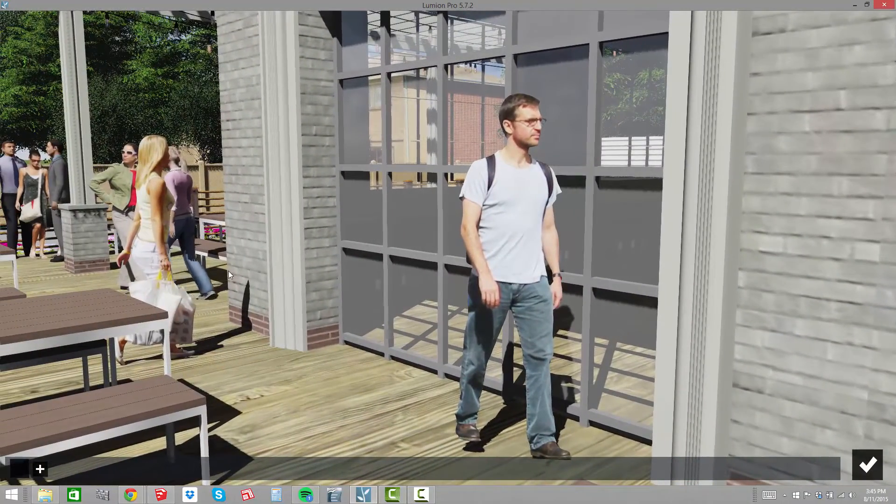
{"action": "key", "text": "s"}
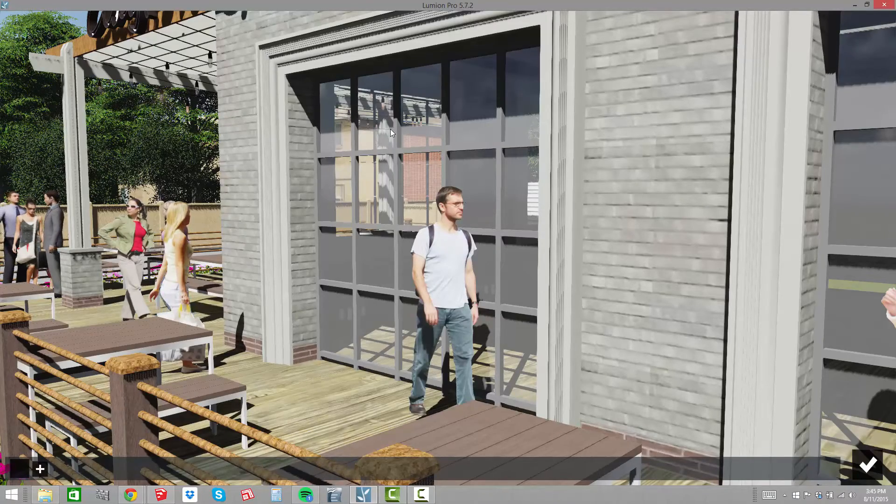
{"action": "left_click", "coordinate": [41, 470]}
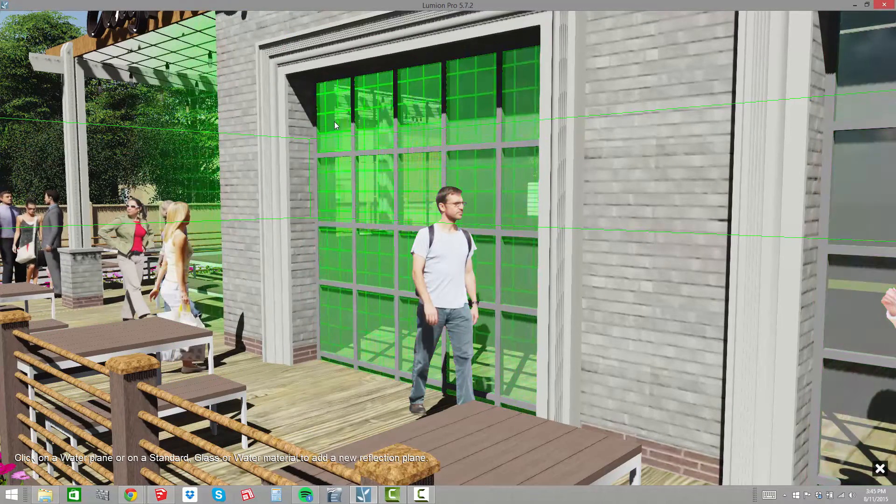
{"action": "left_click", "coordinate": [337, 119]}
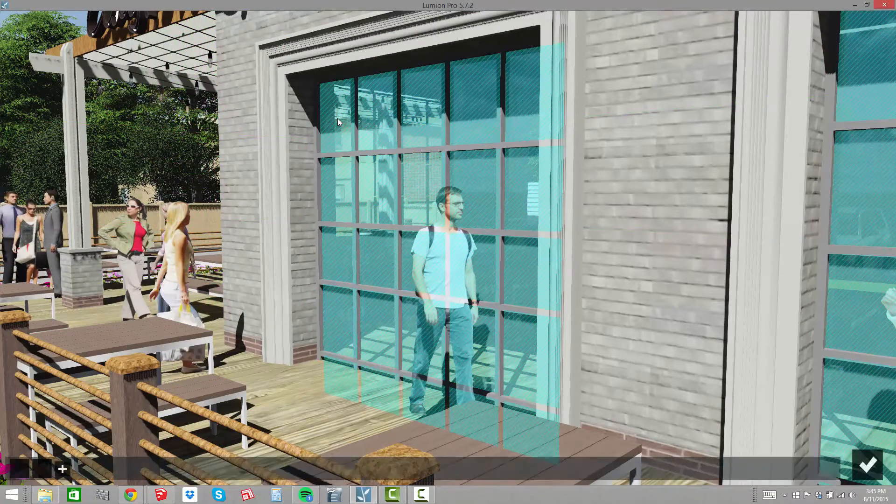
Add a reflection plane on the shaded side window facing the pergola patio
{"action": "key", "text": "s"}
{"action": "right_click_drag", "start_coordinate": [226, 299], "coordinate": [357, 298]}
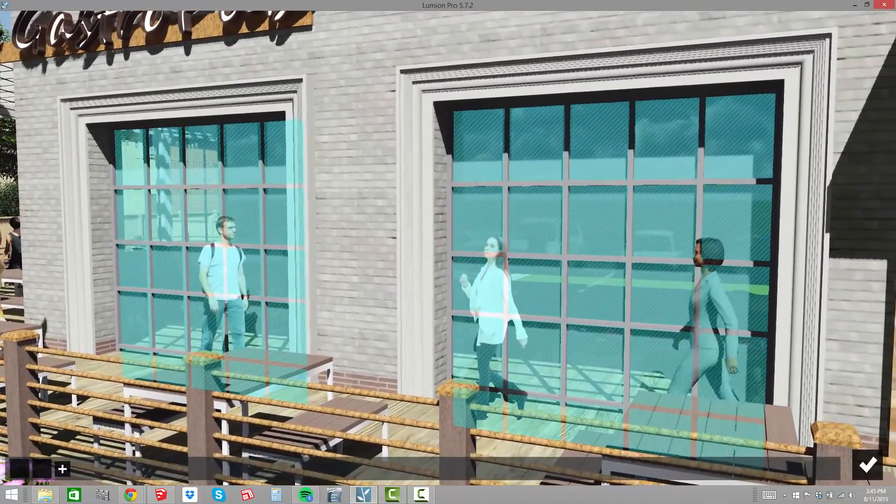
{"action": "key", "text": "a"}
{"action": "key", "text": "a"}
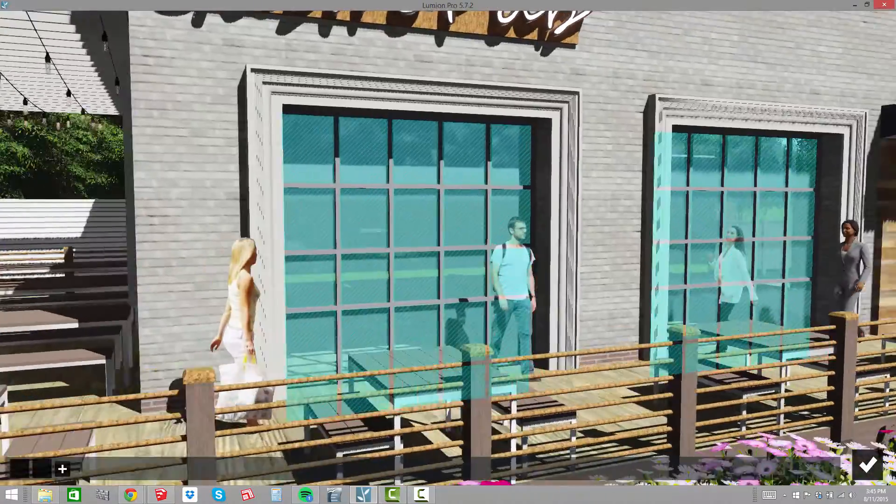
{"action": "key", "text": "a"}
{"action": "right_click_drag", "start_coordinate": [357, 299], "coordinate": [488, 299]}
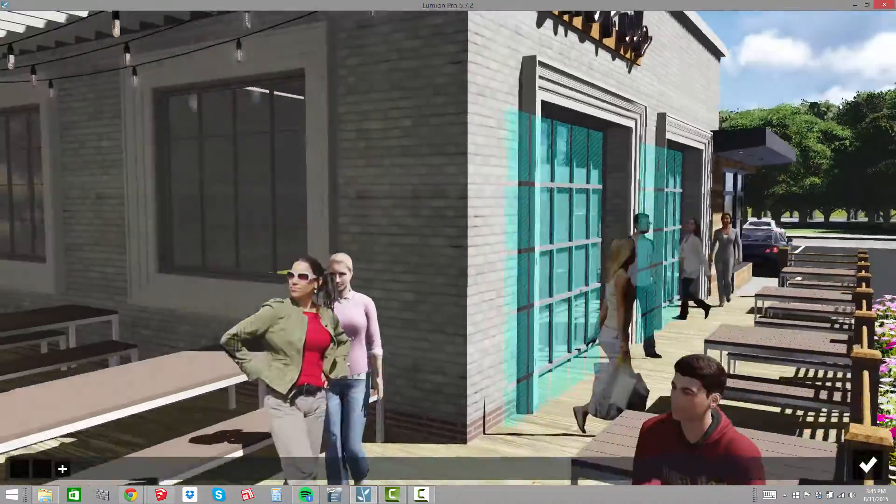
{"action": "key", "text": "a"}
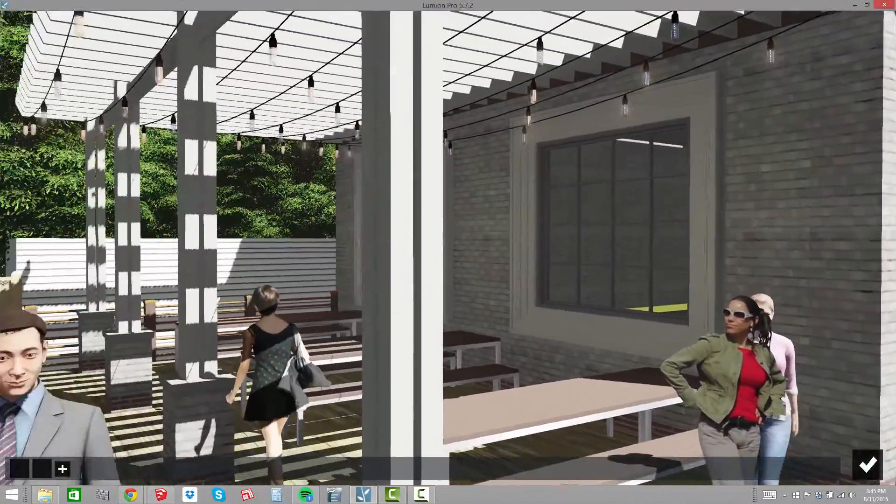
{"action": "key", "text": "d"}
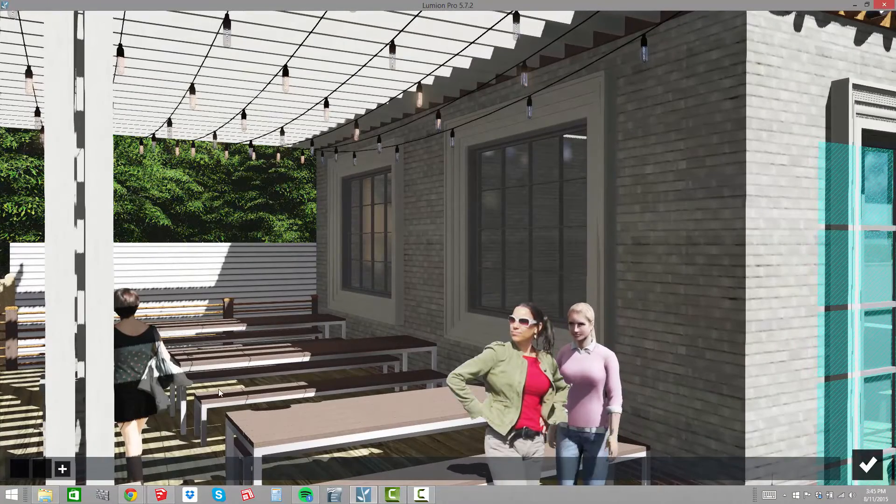
{"action": "left_click", "coordinate": [63, 469]}
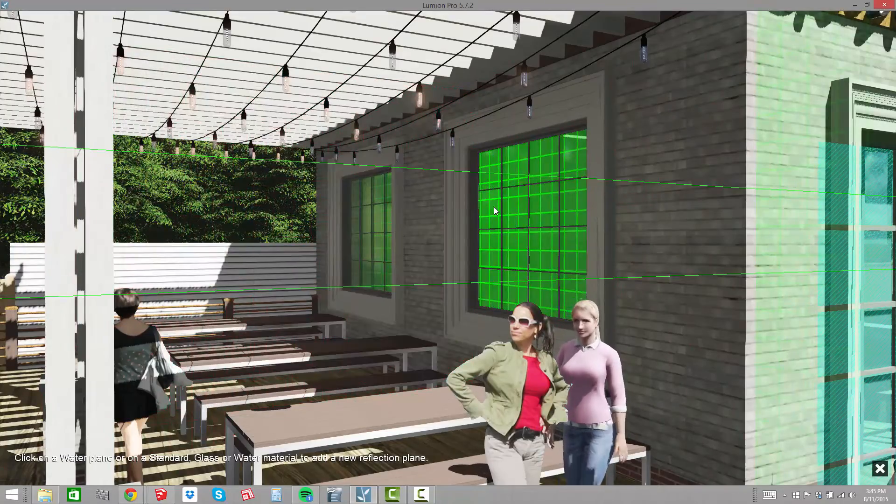
{"action": "left_click", "coordinate": [494, 207]}
Add a reflection plane on the side glass of the entrance corner, next to the parked black car
{"action": "right_click_drag", "start_coordinate": [494, 206], "coordinate": [439, 196]}
{"action": "key", "text": "w"}
{"action": "key", "text": "s"}
{"action": "key", "text": "d"}
{"action": "key", "text": "d"}
{"action": "key", "text": "d"}
{"action": "key", "text": "d"}
{"action": "right_click_drag", "start_coordinate": [523, 254], "coordinate": [477, 255]}
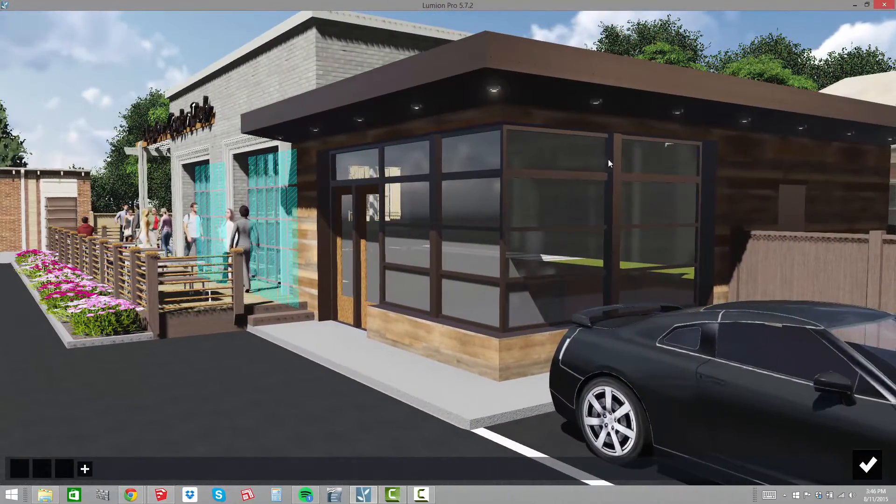
{"action": "left_click", "coordinate": [85, 469]}
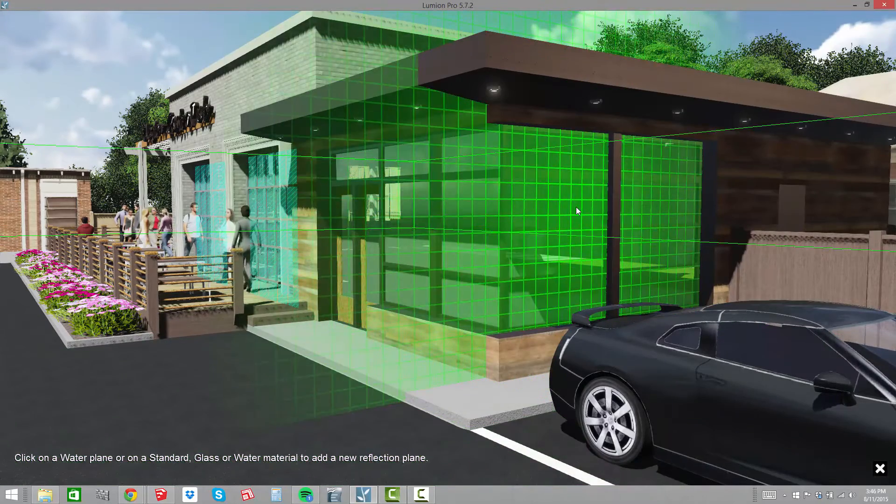
{"action": "left_click", "coordinate": [576, 211]}
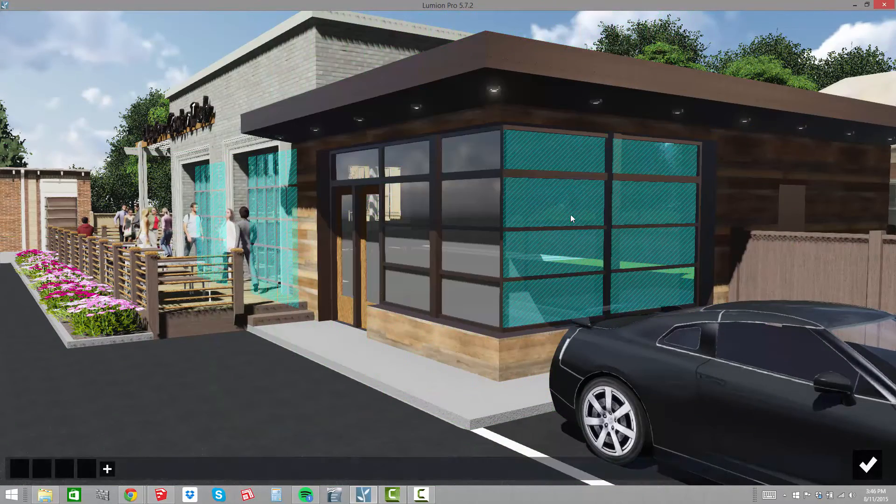
Add reflection planes on the entrance's front windows, the door glass and the transom above the doors, and finish editing the planes
{"action": "left_click", "coordinate": [108, 470]}
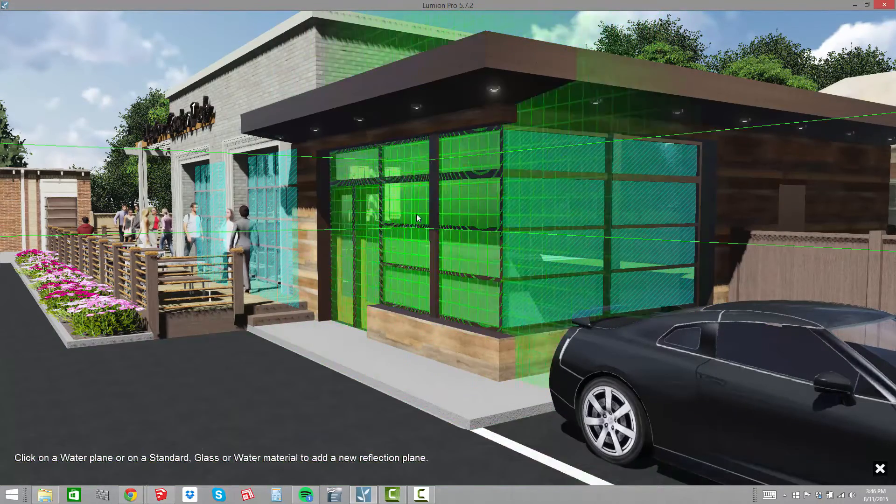
{"action": "left_click", "coordinate": [409, 208]}
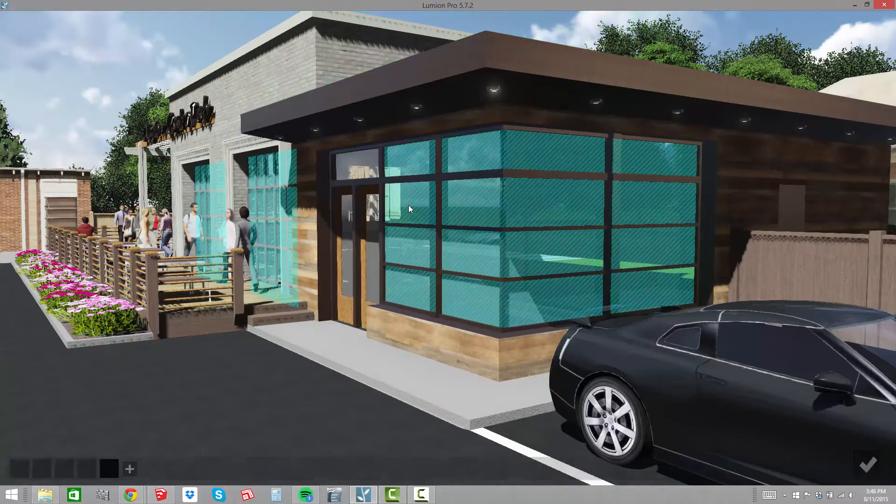
{"action": "left_click", "coordinate": [135, 469]}
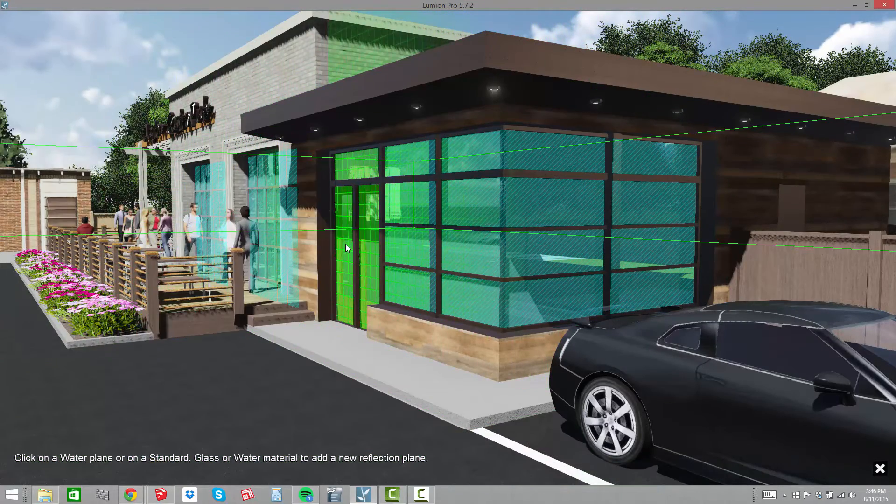
{"action": "left_click", "coordinate": [346, 246]}
{"action": "left_click", "coordinate": [153, 469]}
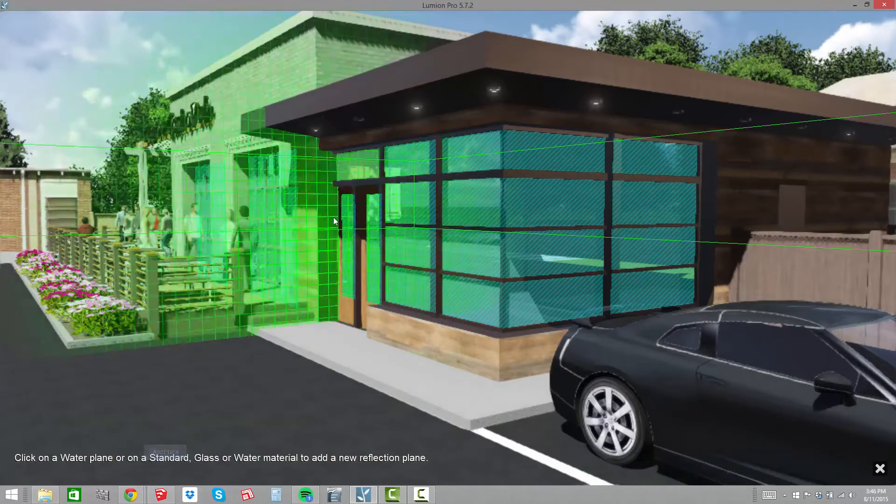
{"action": "left_click", "coordinate": [355, 169]}
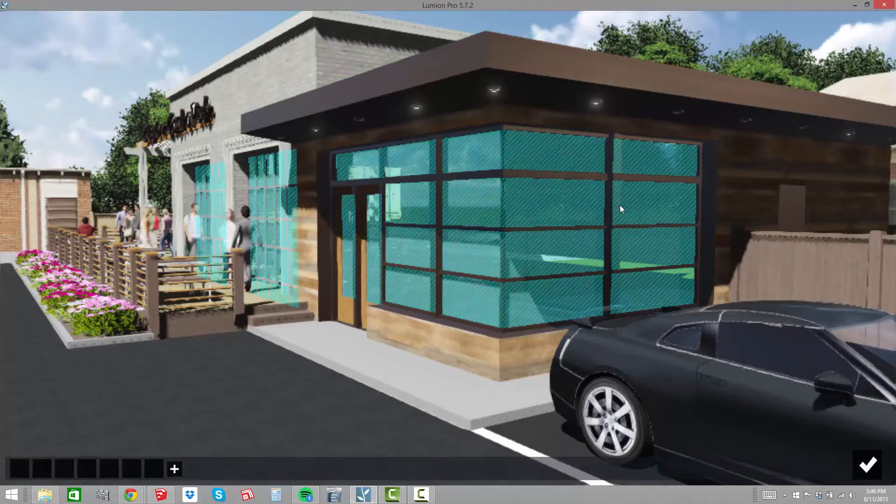
{"action": "key", "text": "a"}
{"action": "right_click_drag", "start_coordinate": [395, 294], "coordinate": [705, 329]}
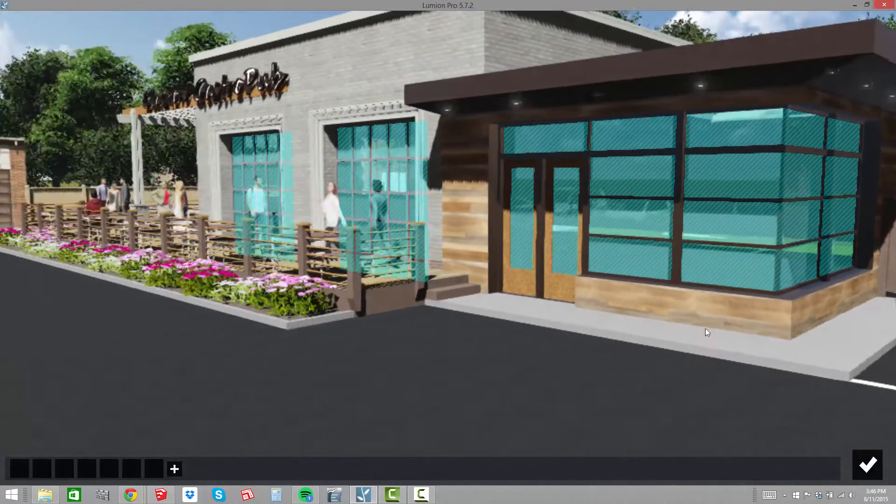
{"action": "left_click", "coordinate": [868, 465]}
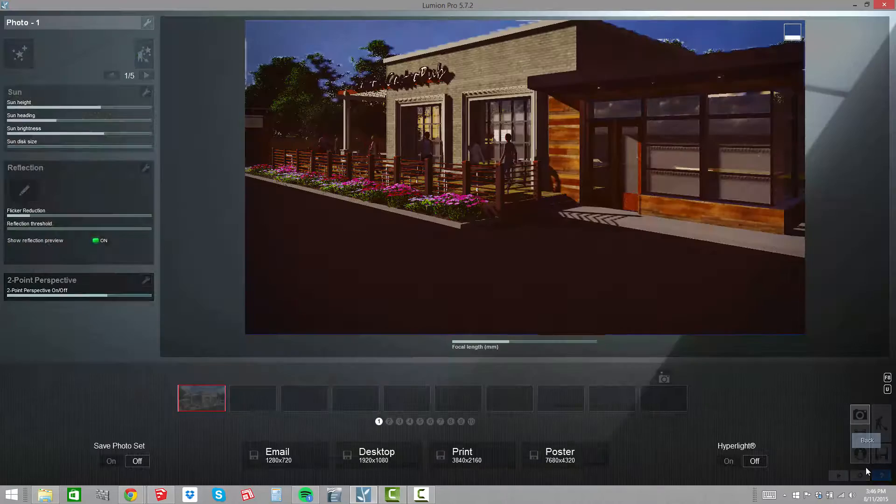
Recall the first stored photo view and open the file options for saving the photo's effect set
{"action": "left_click", "coordinate": [215, 400]}
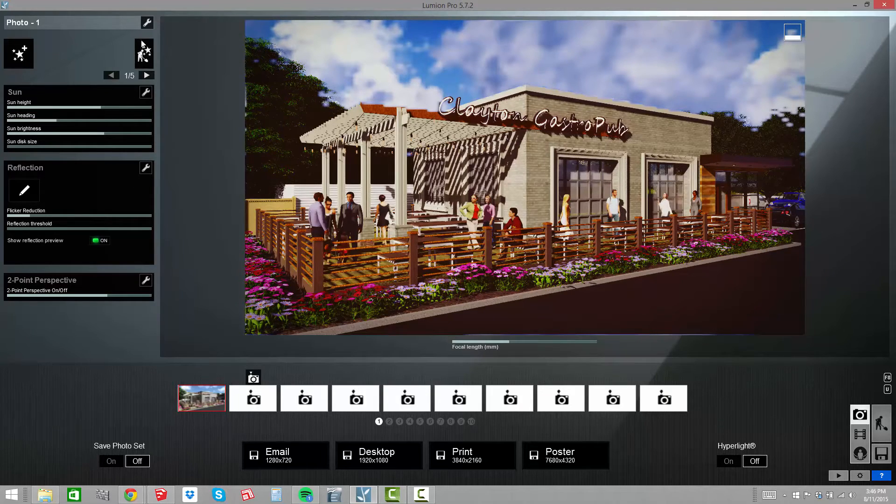
{"action": "left_click", "coordinate": [146, 24]}
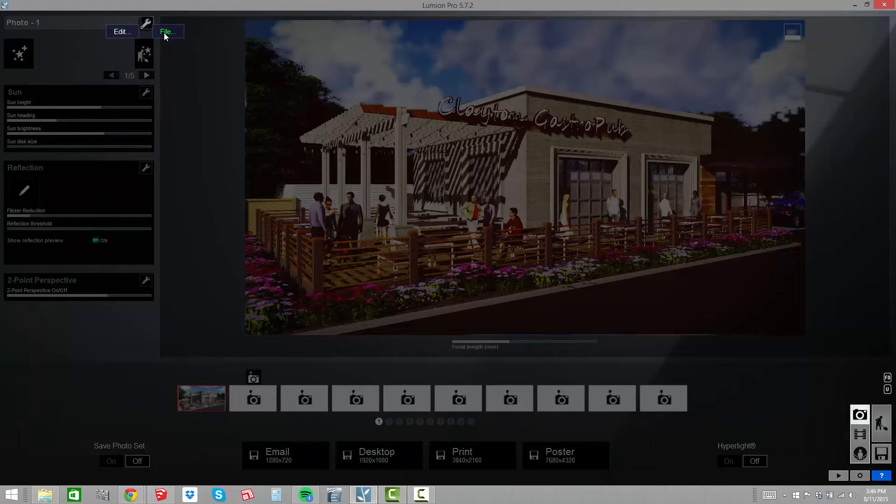
{"action": "left_click", "coordinate": [165, 33]}
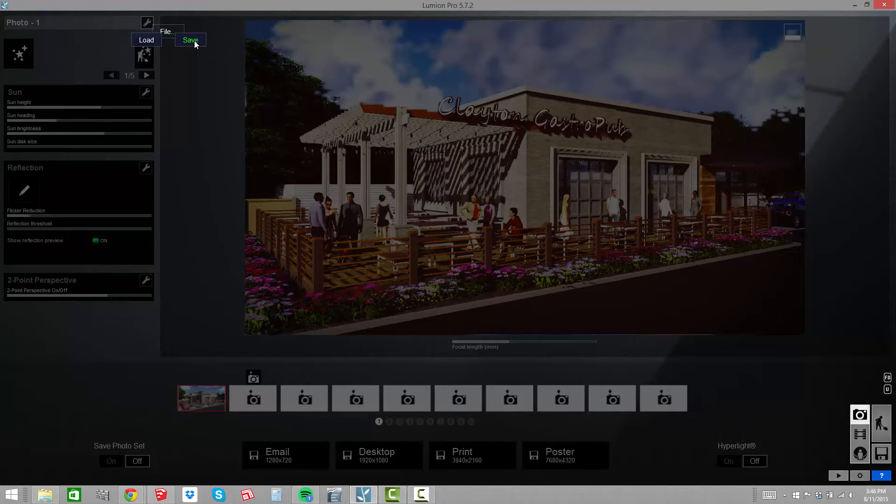
{"action": "left_click", "coordinate": [221, 54]}
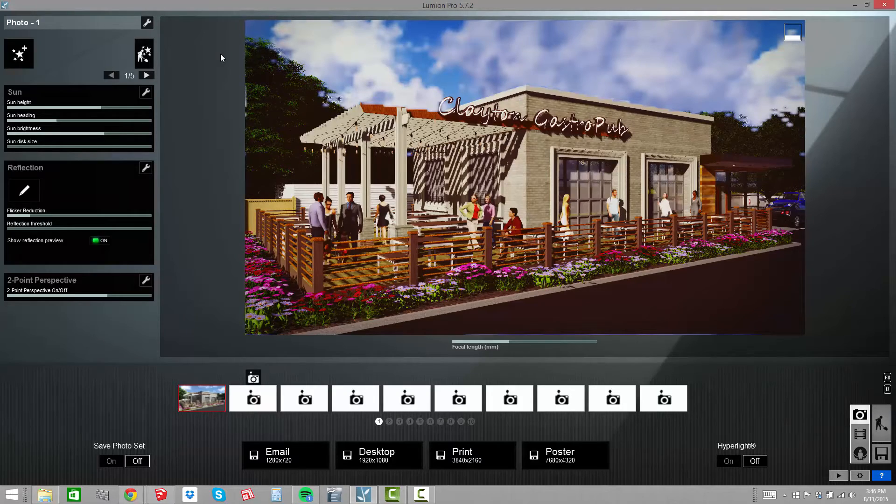
Frame a low-angle view up past the fence and flowers to the Clayton GastroPub sign and store it in the second photo slot
{"action": "right_click_drag", "start_coordinate": [370, 246], "coordinate": [351, 324]}
{"action": "key", "text": "w"}
{"action": "key", "text": "w"}
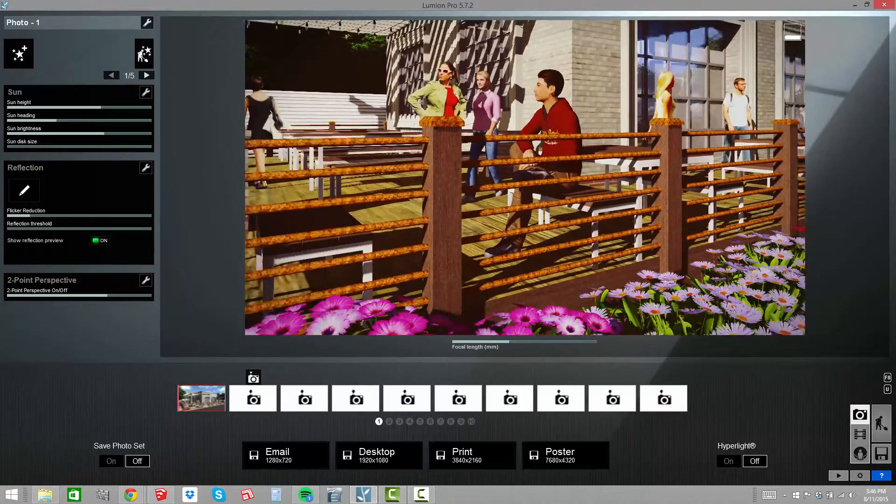
{"action": "key", "text": "e"}
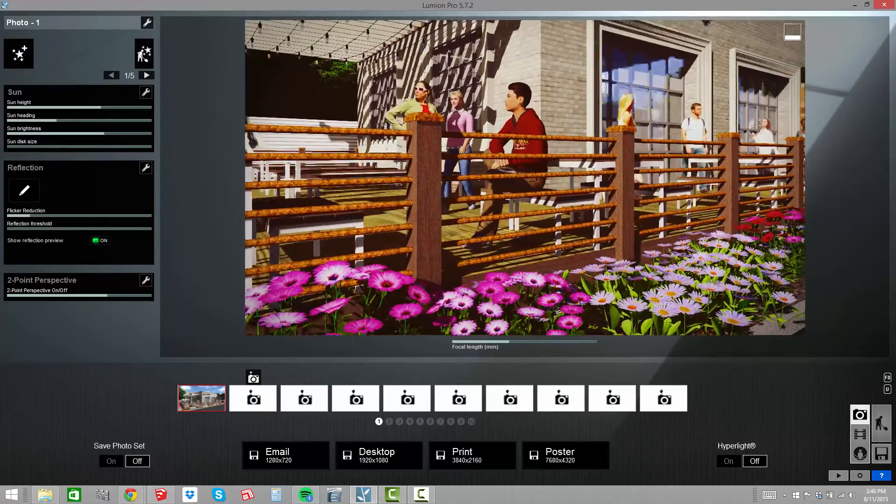
{"action": "right_click_drag", "start_coordinate": [351, 325], "coordinate": [359, 163]}
{"action": "right_click_drag", "start_coordinate": [358, 271], "coordinate": [362, 279]}
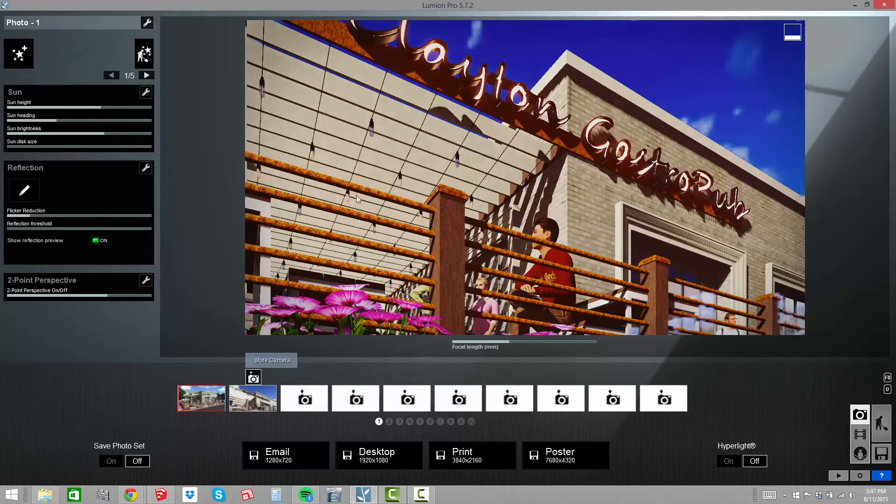
Frame the entrance corner with the black car, increase the focal length slightly, and store the view in the third photo slot
{"action": "key", "text": "s"}
{"action": "right_click_drag", "start_coordinate": [357, 196], "coordinate": [323, 222]}
{"action": "key", "text": "d"}
{"action": "key", "text": "d"}
{"action": "key", "text": "s"}
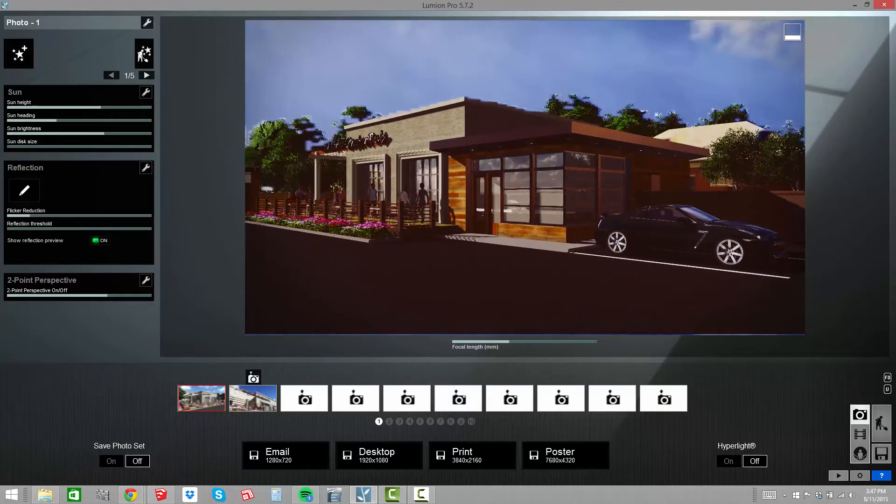
{"action": "right_click_drag", "start_coordinate": [386, 235], "coordinate": [382, 229]}
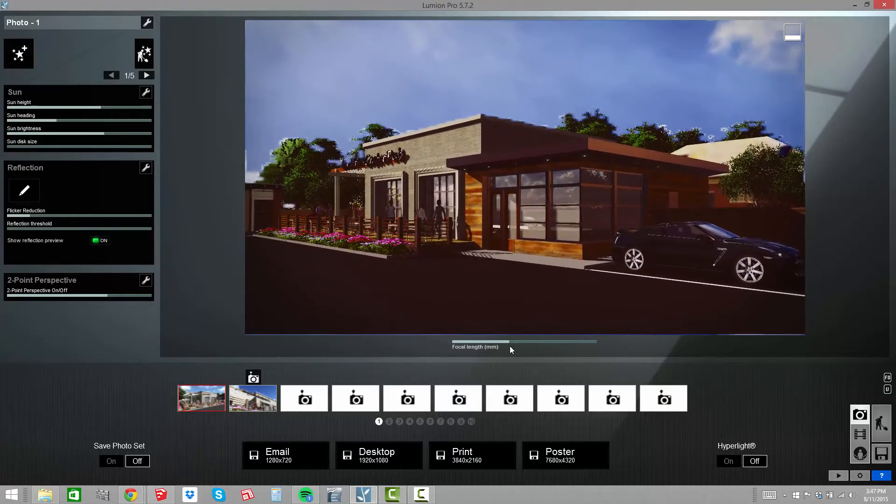
{"action": "left_click_drag", "start_coordinate": [510, 347], "coordinate": [517, 343]}
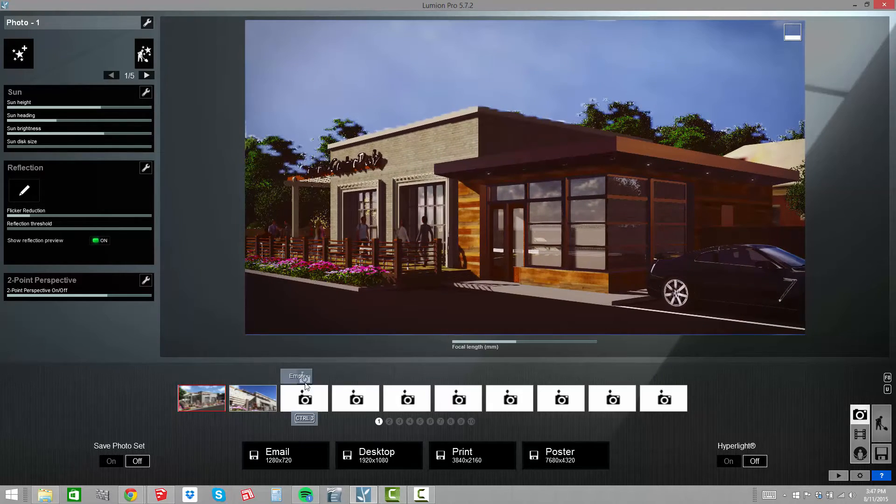
{"action": "left_click", "coordinate": [304, 377]}
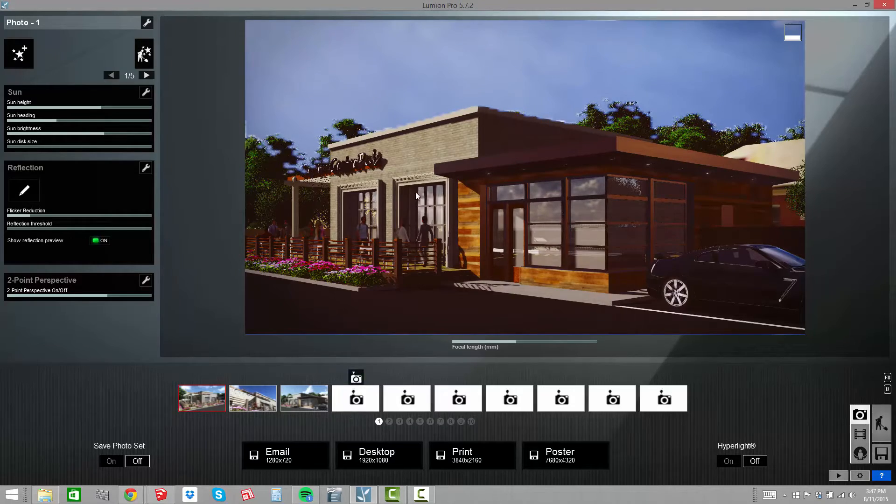
Frame an elevated view over the fenced patio and flower beds, switch off 2-Point Perspective, and store the view in the fourth photo slot
{"action": "key", "text": "s"}
{"action": "right_click_drag", "start_coordinate": [404, 184], "coordinate": [420, 290]}
{"action": "key", "text": "w"}
{"action": "key", "text": "q"}
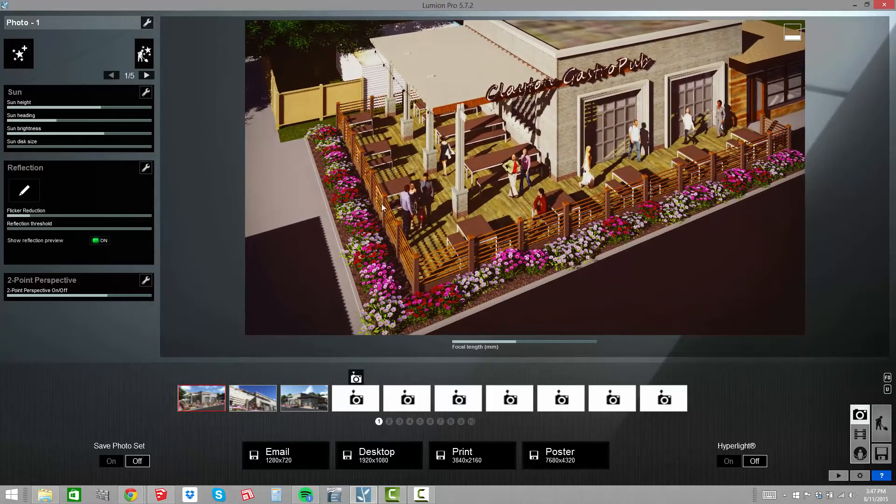
{"action": "left_click_drag", "start_coordinate": [137, 299], "coordinate": [32, 298]}
{"action": "key", "text": "w"}
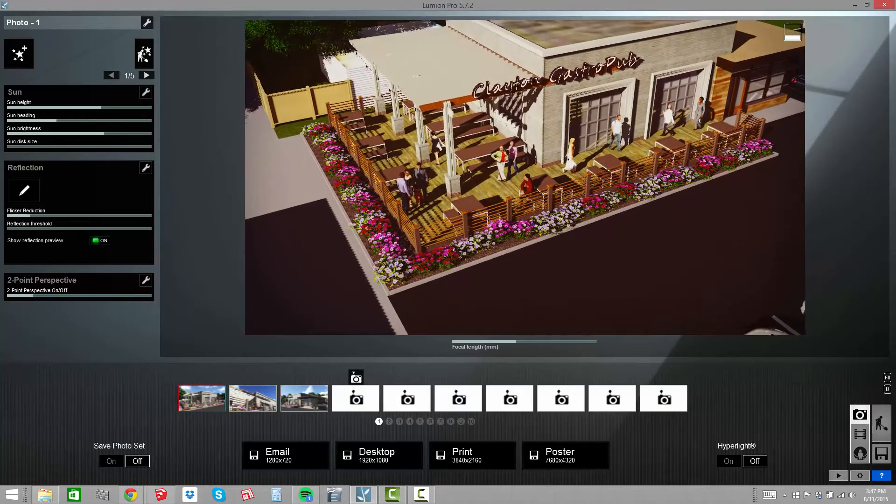
{"action": "key", "text": "w"}
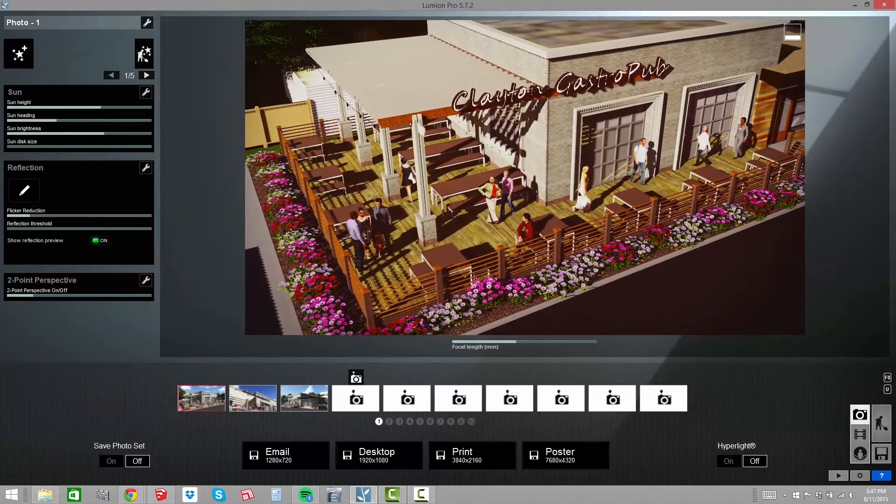
{"action": "left_click", "coordinate": [356, 377]}
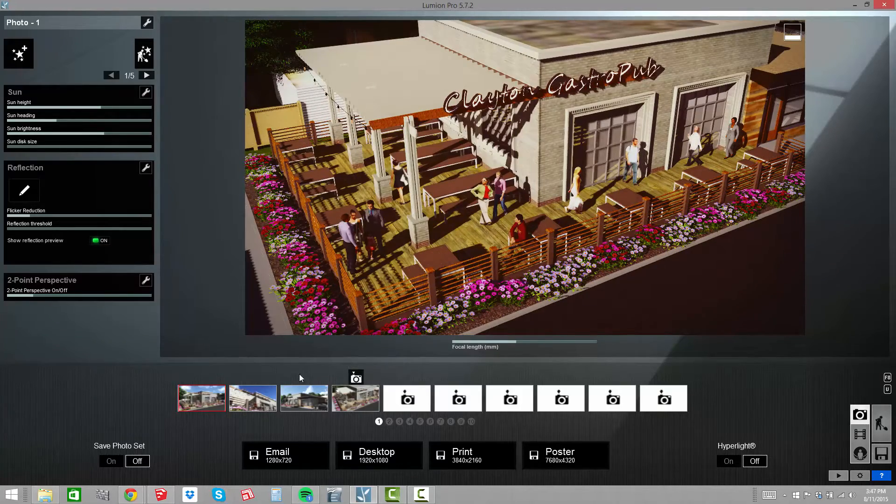
Recall the second photo, load the BD_PhotoReal - Night.lme effect set, and look around the lit sign and string lights
{"action": "key", "text": "shift+2"}
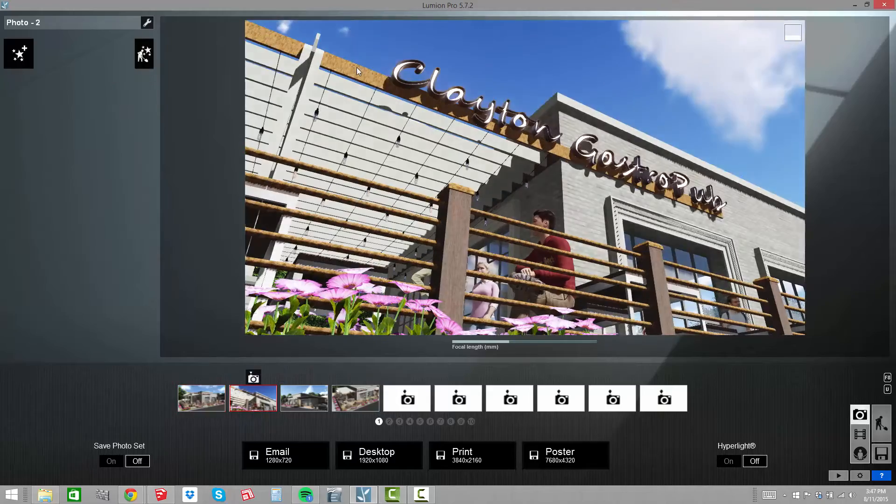
{"action": "left_click", "coordinate": [146, 25]}
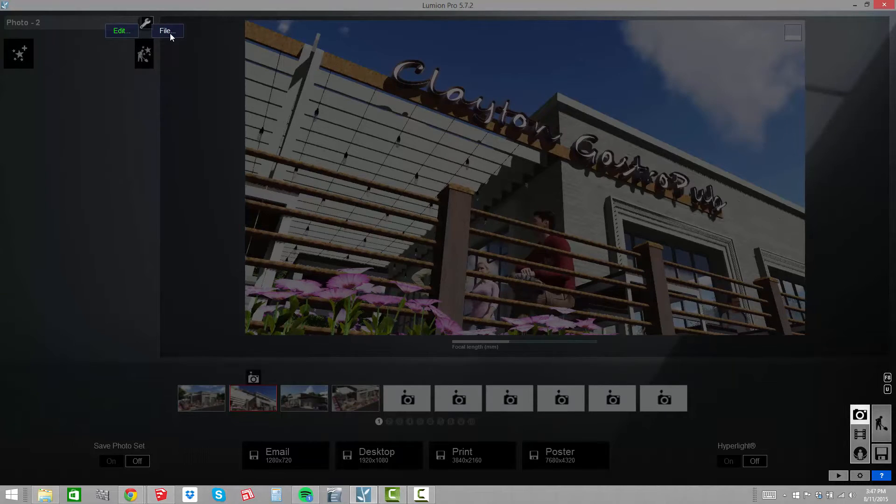
{"action": "left_click", "coordinate": [169, 32]}
{"action": "left_click", "coordinate": [148, 40]}
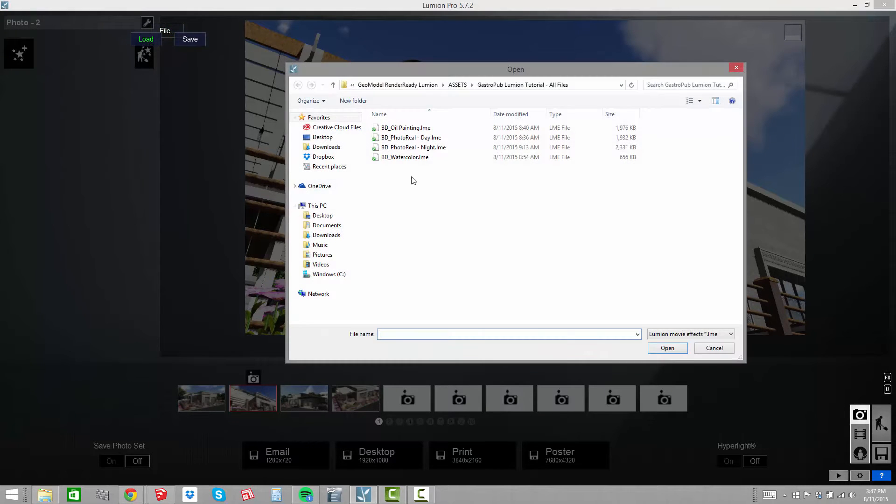
{"action": "double_click", "coordinate": [429, 149]}
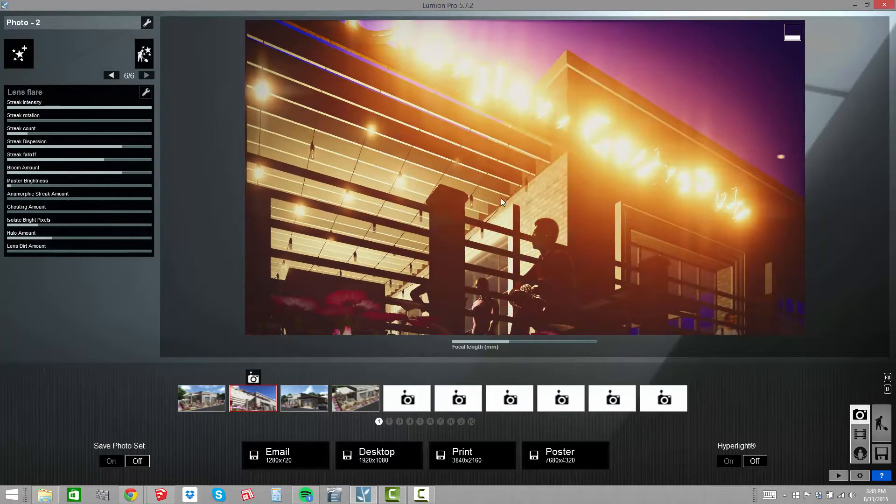
{"action": "scroll", "coordinate": [406, 265], "scroll_direction": "down", "scroll_amount": 3}
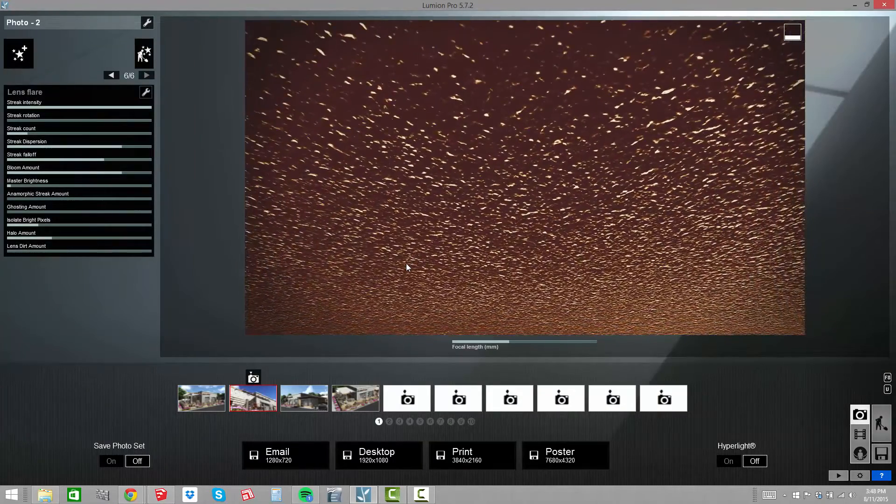
{"action": "scroll", "coordinate": [421, 283], "scroll_direction": "up", "scroll_amount": 3}
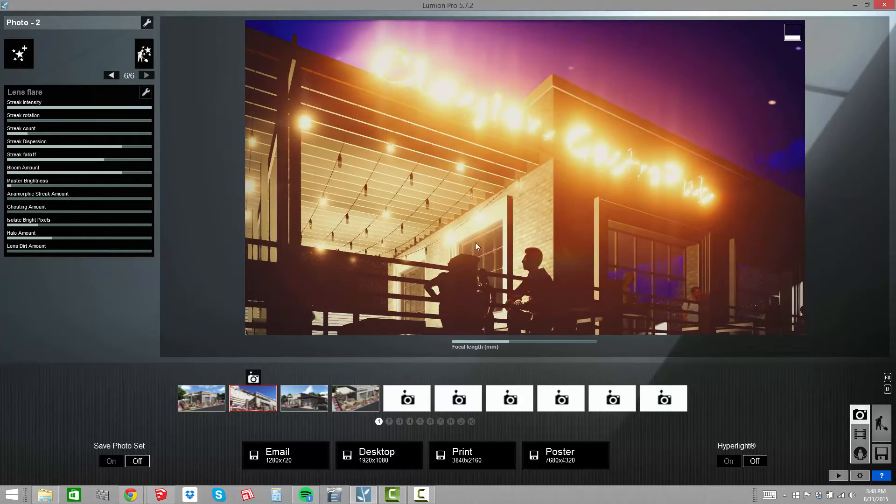
Recall the third photo, showing the entrance corner, and load the BD_Oil Painting.lme effect set into it
{"action": "left_click", "coordinate": [299, 397]}
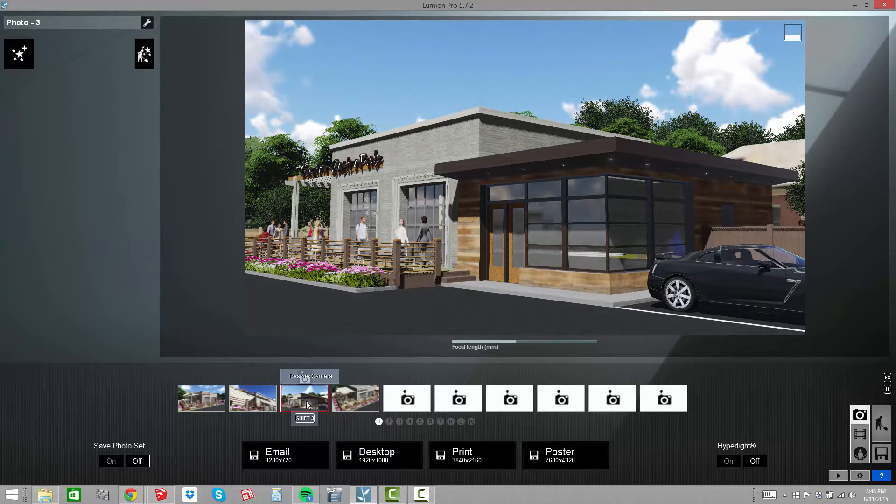
{"action": "left_click", "coordinate": [147, 23]}
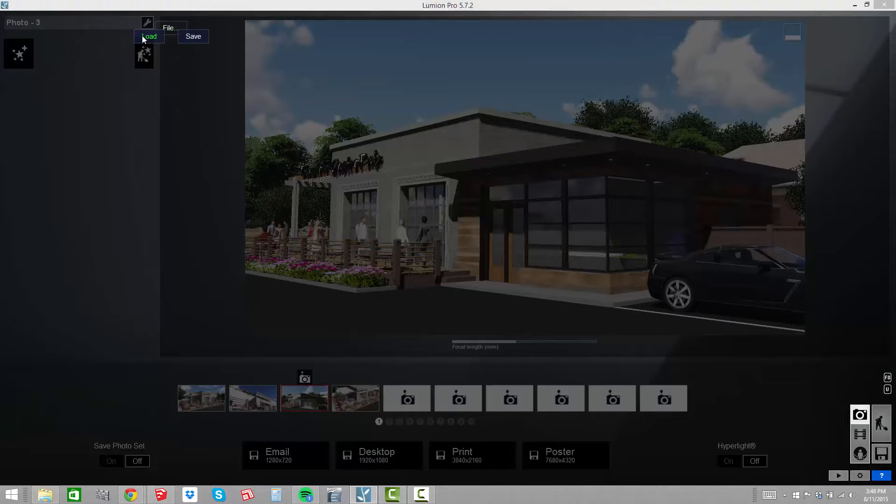
{"action": "left_click", "coordinate": [143, 36]}
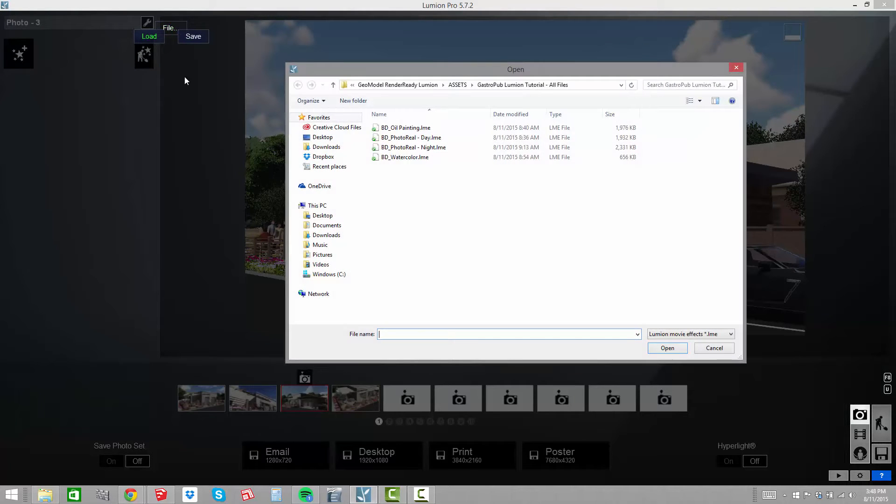
{"action": "double_click", "coordinate": [411, 128]}
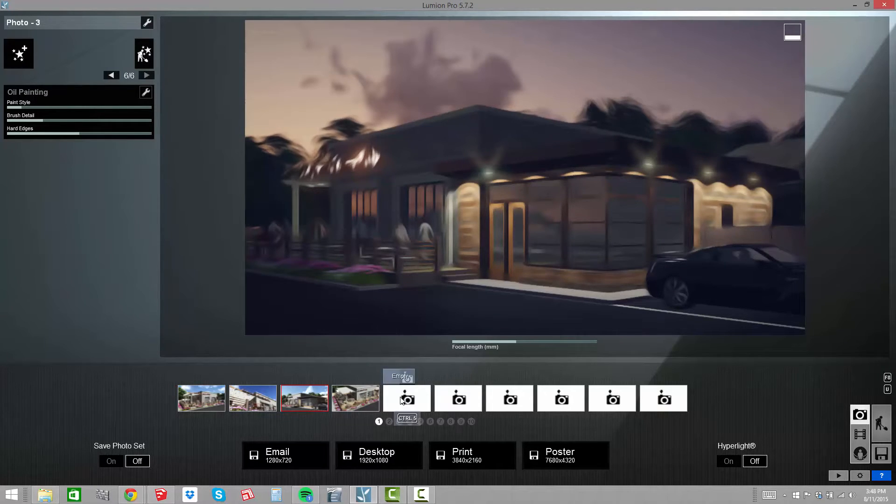
Recall the fourth photo, showing the patio from above, and load the BD_PhotoReal - Day.lme effect set into it
{"action": "left_click", "coordinate": [356, 396]}
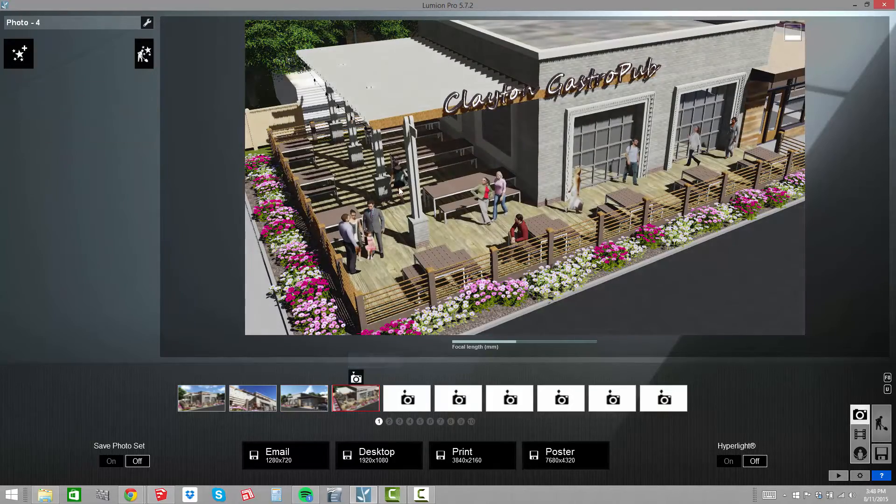
{"action": "left_click", "coordinate": [147, 24]}
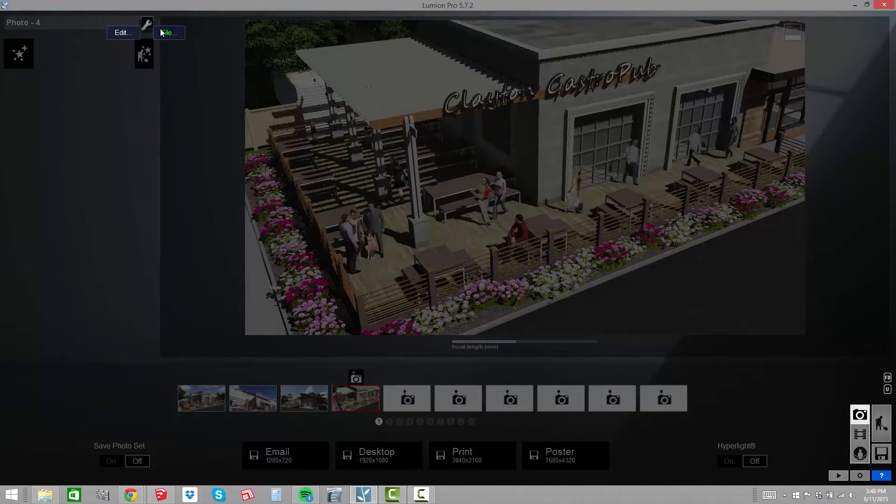
{"action": "left_click", "coordinate": [165, 33]}
{"action": "left_click", "coordinate": [146, 42]}
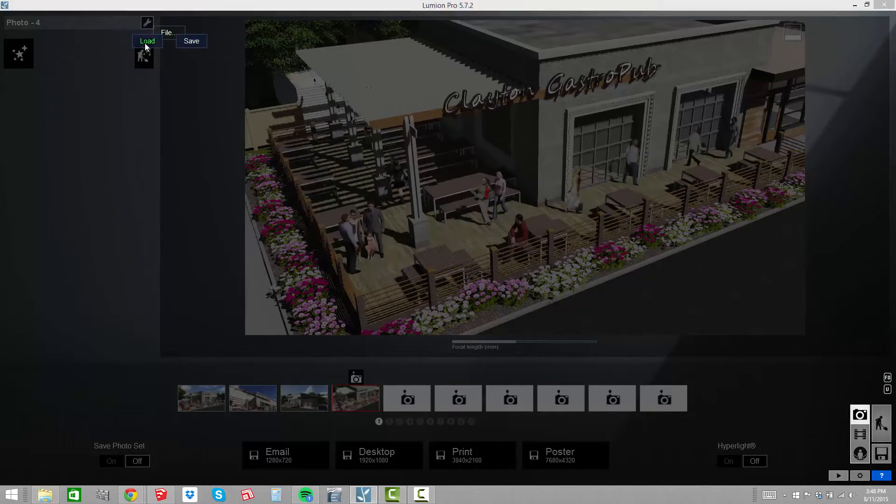
{"action": "double_click", "coordinate": [423, 138]}
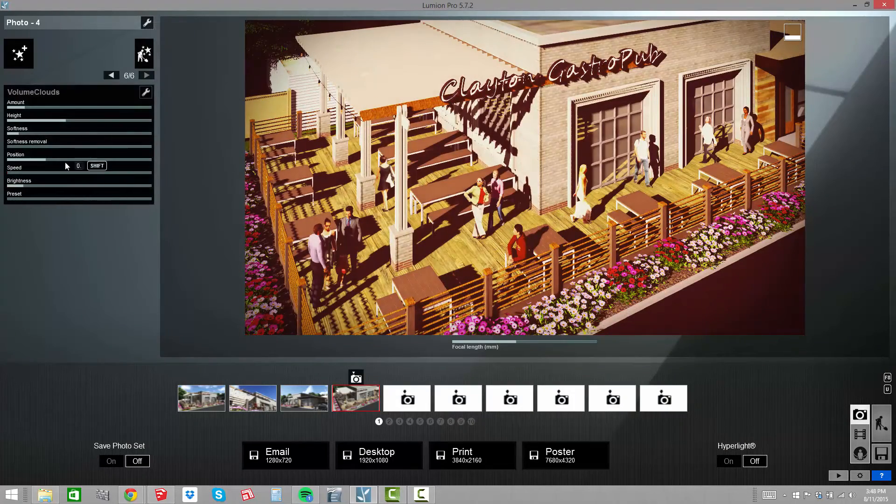
Find the 2-Point Perspective effect among the fourth photo's effects and switch it off
{"action": "left_click", "coordinate": [112, 75]}
{"action": "left_click", "coordinate": [111, 75]}
{"action": "left_click", "coordinate": [111, 75]}
{"action": "left_click", "coordinate": [111, 75]}
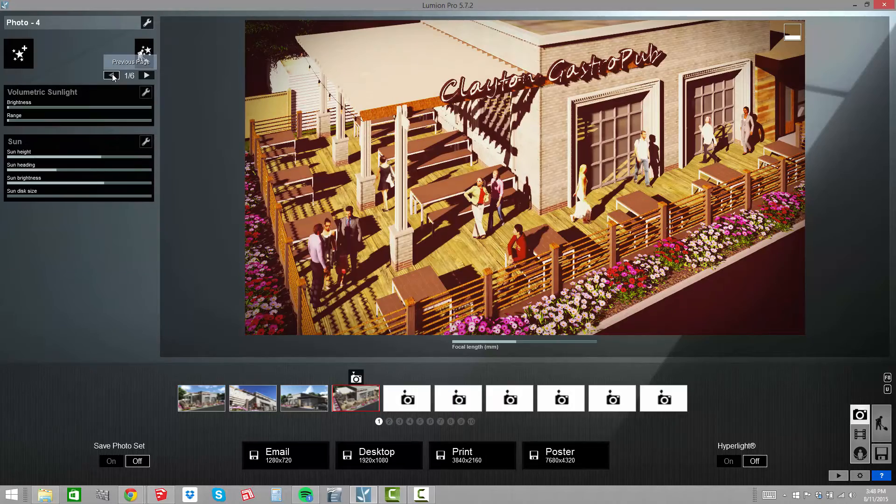
{"action": "left_click", "coordinate": [146, 75]}
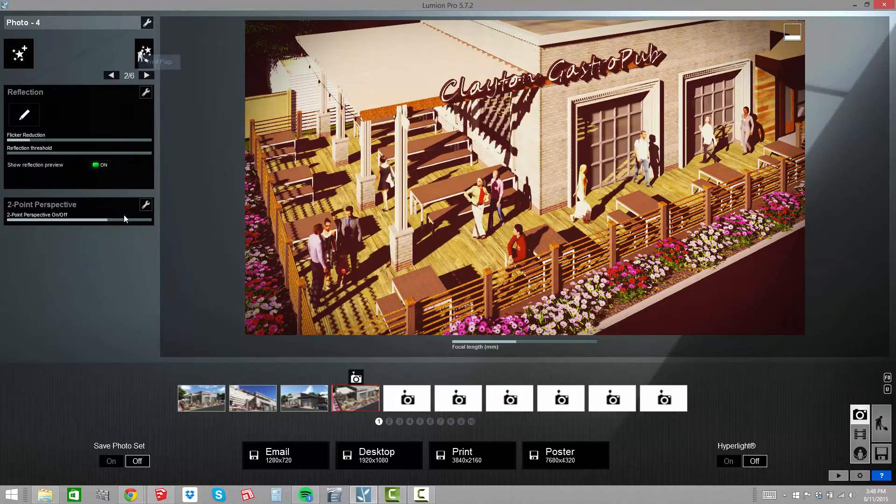
{"action": "left_click_drag", "start_coordinate": [125, 216], "coordinate": [64, 224]}
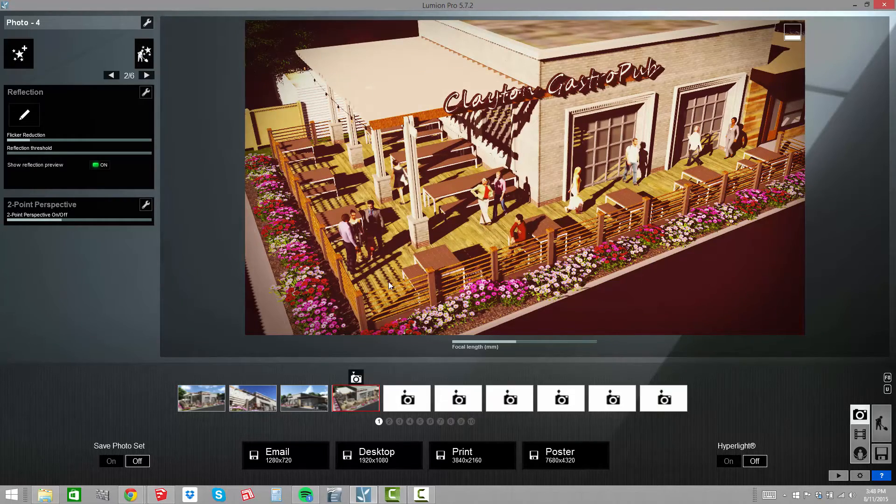
Return to the second photo and replace its effects with the BD_Watercolor.lme effect set
{"action": "left_click", "coordinate": [300, 400]}
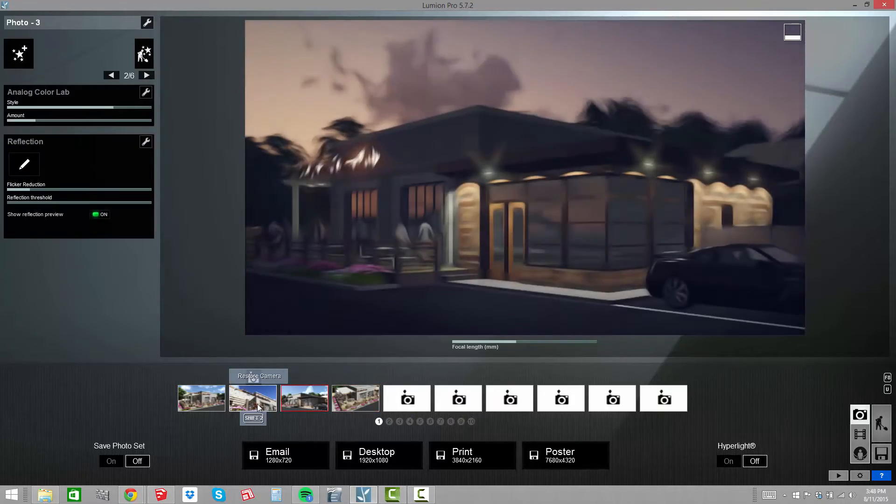
{"action": "left_click", "coordinate": [256, 403]}
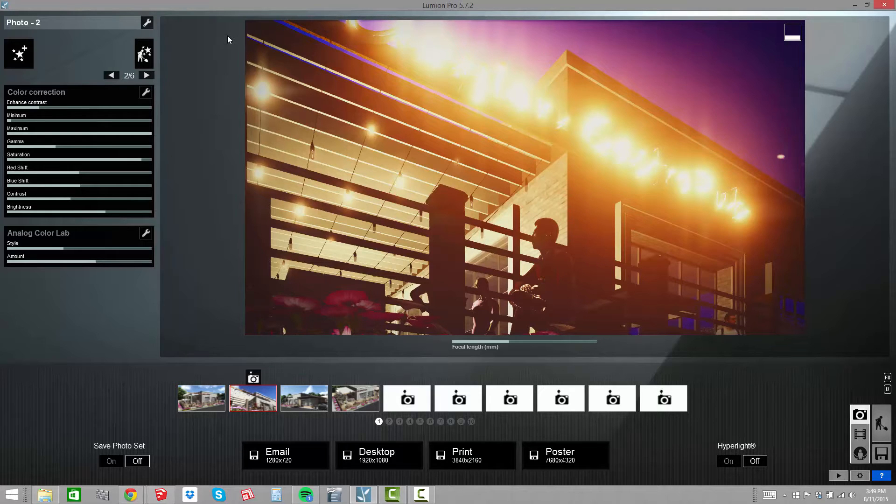
{"action": "left_click", "coordinate": [148, 22]}
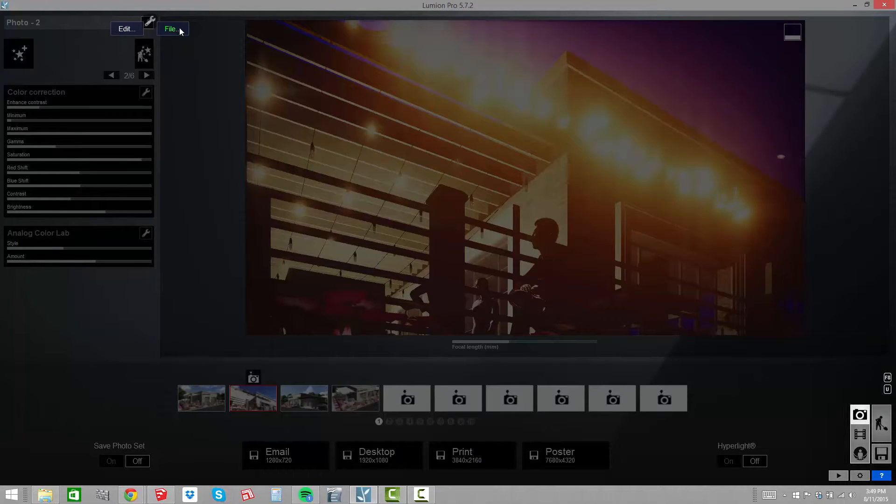
{"action": "mouse_move", "coordinate": [177, 29]}
{"action": "left_click", "coordinate": [152, 37]}
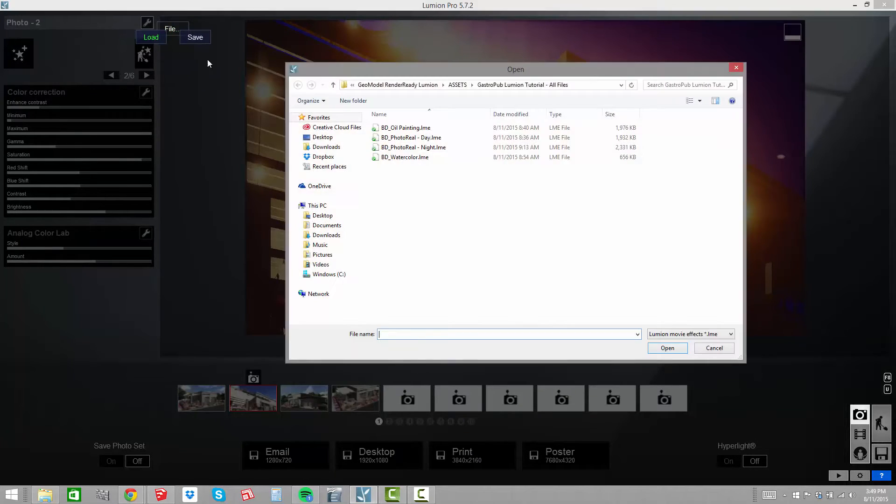
{"action": "double_click", "coordinate": [411, 158]}
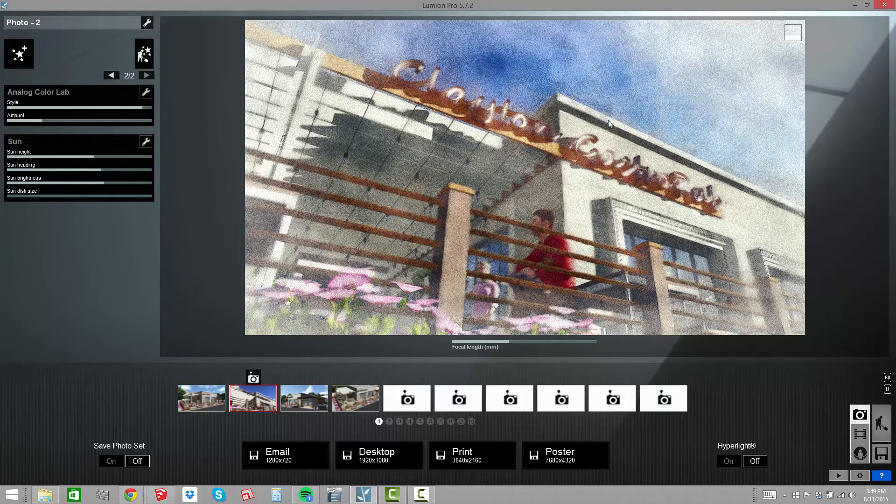
Compare the first photo with the watercolor second photo and turn on Save Photo Set
{"action": "left_click", "coordinate": [202, 402]}
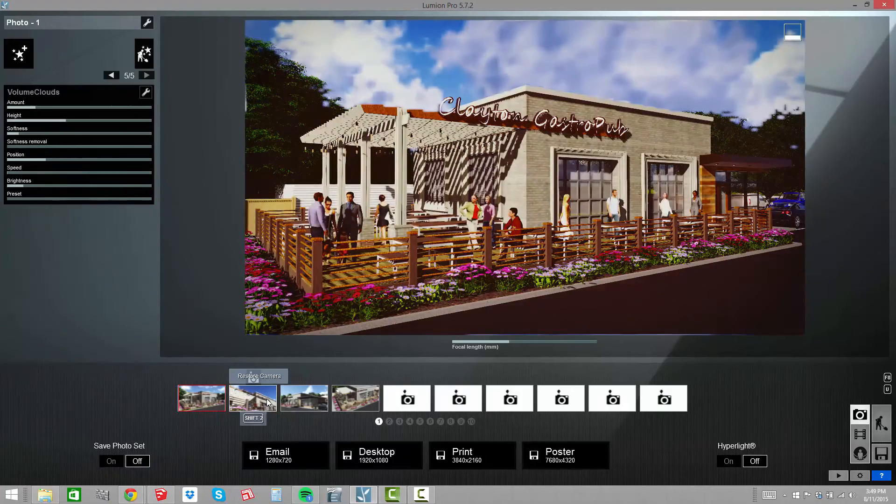
{"action": "left_click", "coordinate": [268, 403]}
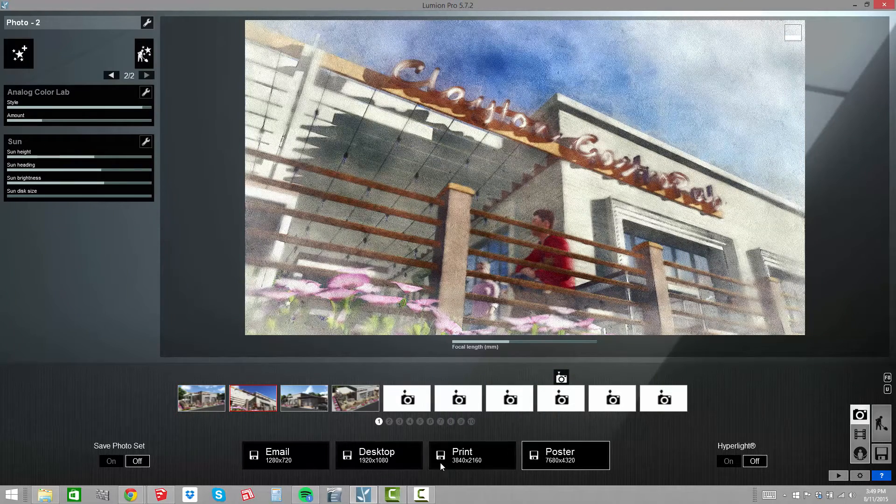
{"action": "left_click", "coordinate": [111, 462]}
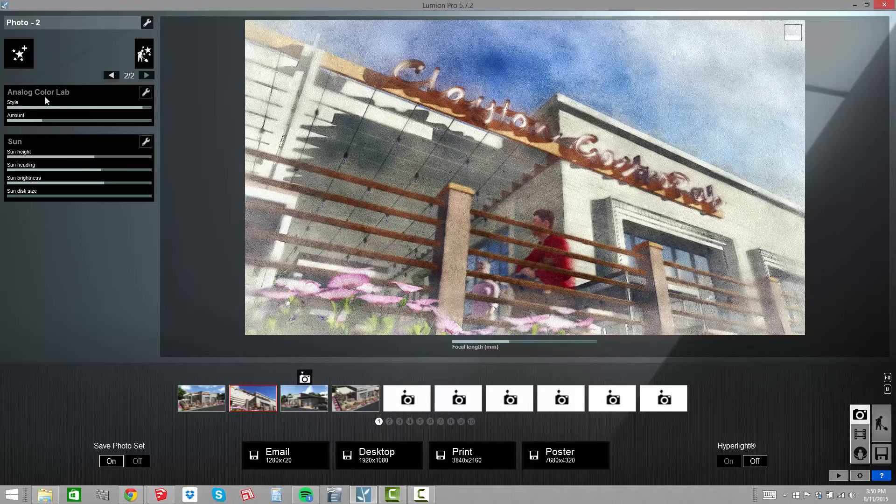
{"action": "left_click", "coordinate": [19, 53]}
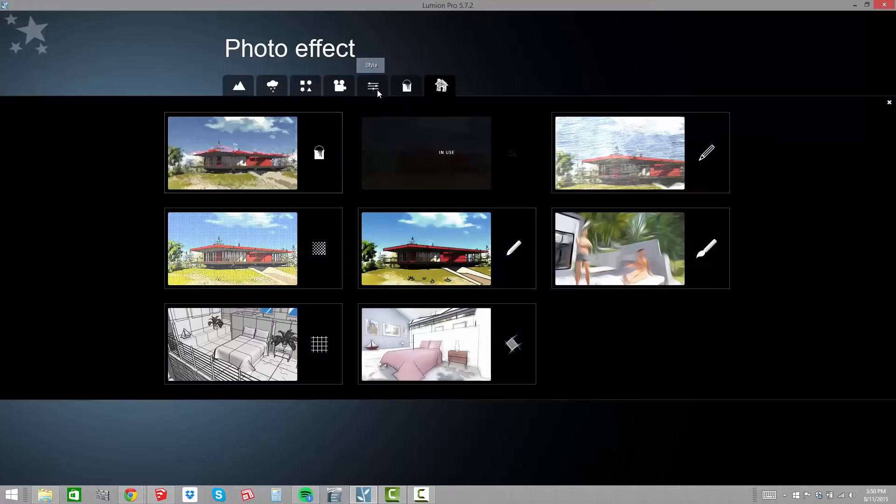
{"action": "left_click", "coordinate": [340, 86]}
{"action": "left_click", "coordinate": [306, 87]}
{"action": "left_click", "coordinate": [272, 86]}
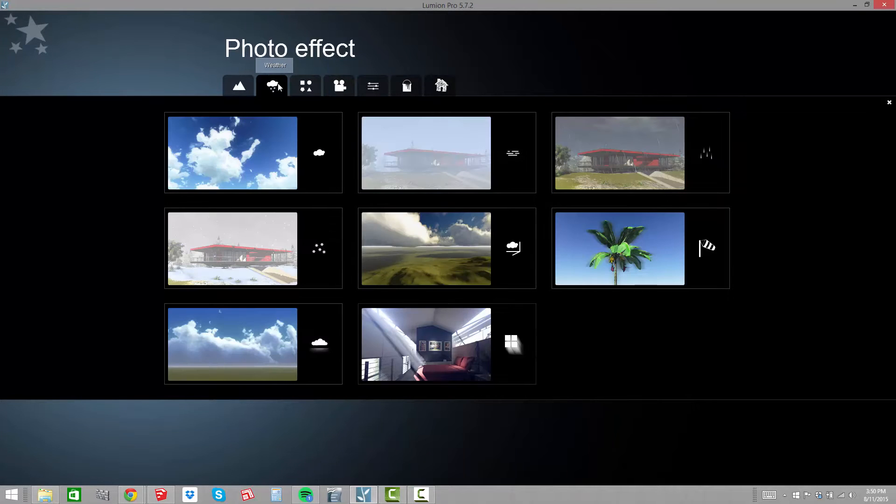
{"action": "left_click", "coordinate": [890, 103]}
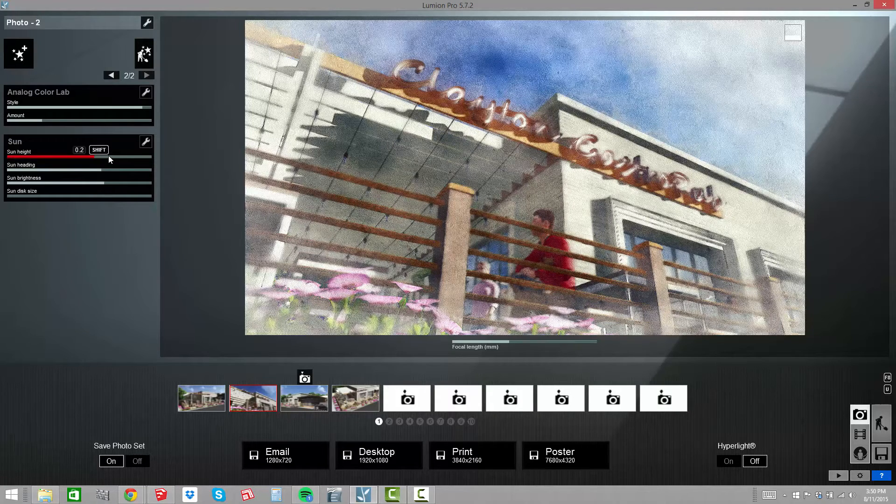
Hide the second photo's Sun effect to compare the shading, and show it again
{"action": "left_click", "coordinate": [147, 142]}
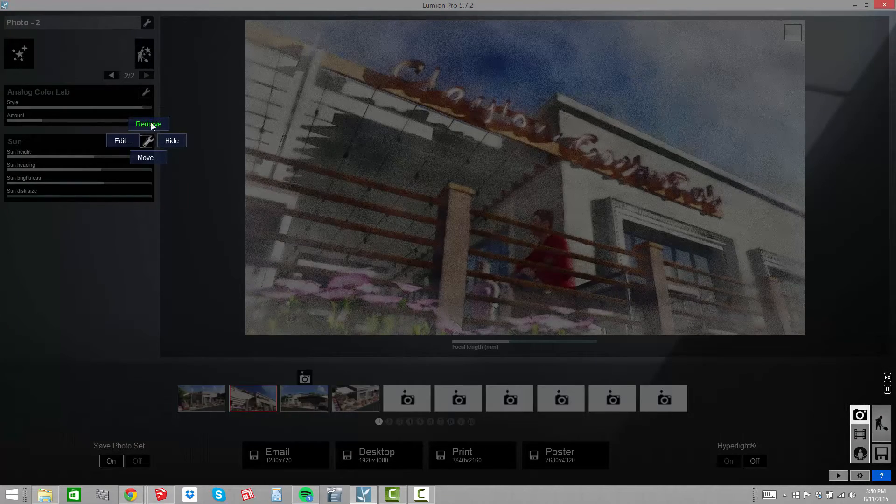
{"action": "left_click", "coordinate": [173, 141]}
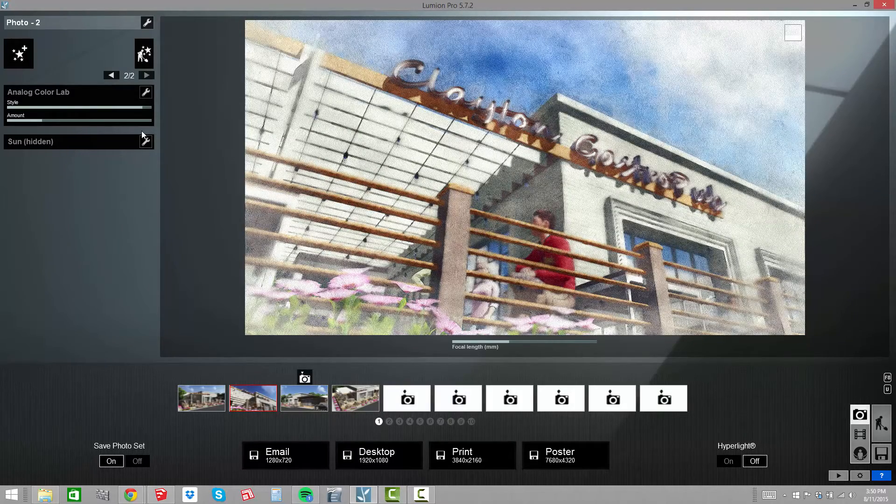
{"action": "left_click", "coordinate": [146, 142]}
{"action": "left_click", "coordinate": [167, 139]}
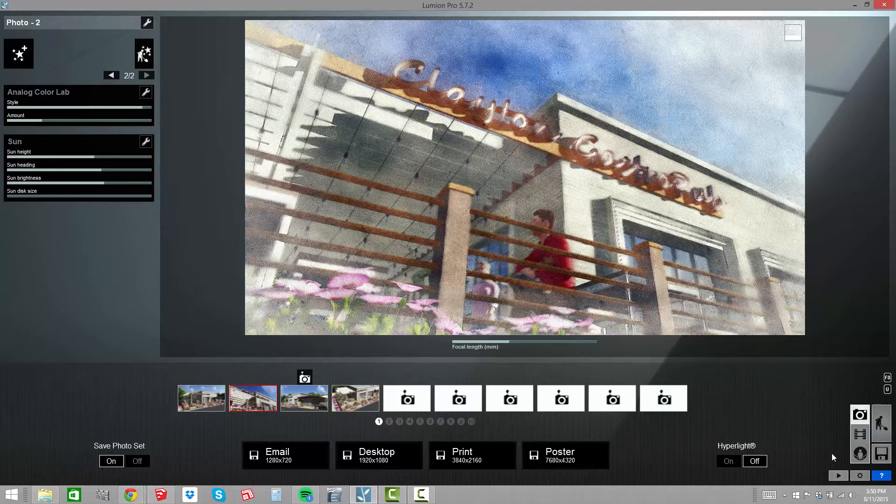
Export the full scene to the TEMP folder on the desktop as BD_Clayton GastroPub in Lumion scene format (.ls5)
{"action": "left_click", "coordinate": [883, 454]}
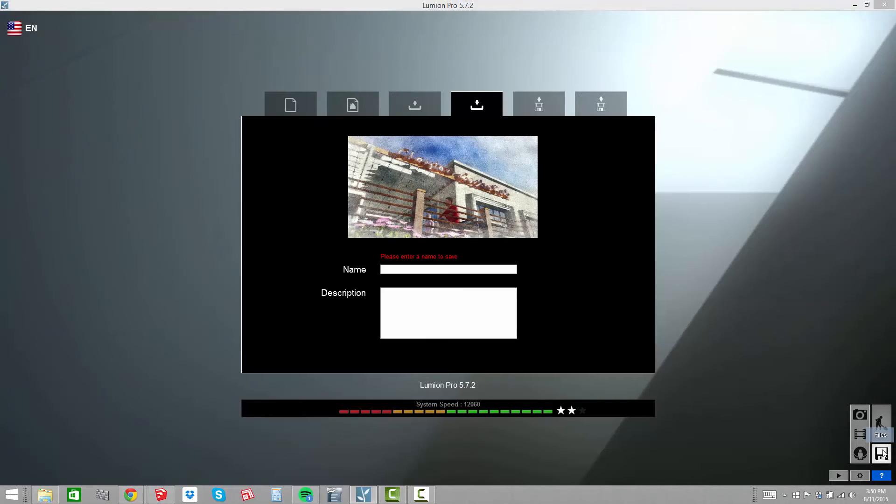
{"action": "left_click", "coordinate": [606, 104]}
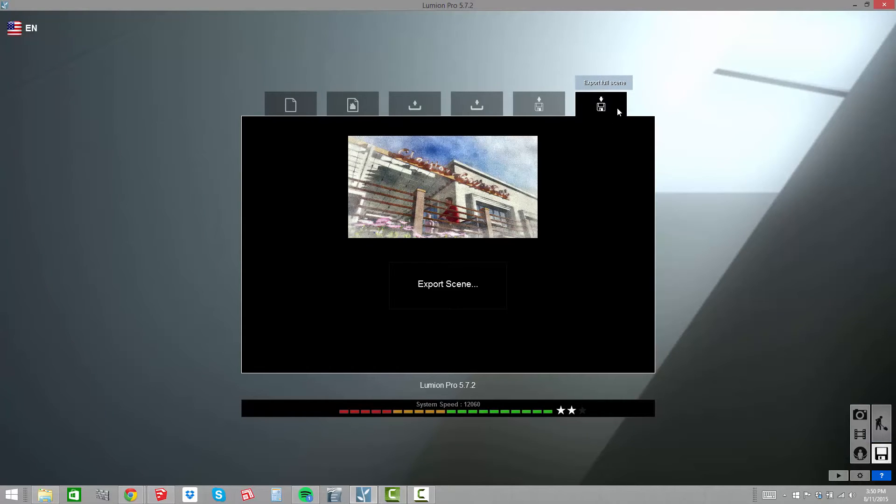
{"action": "left_click", "coordinate": [454, 286]}
{"action": "left_click", "coordinate": [325, 137]}
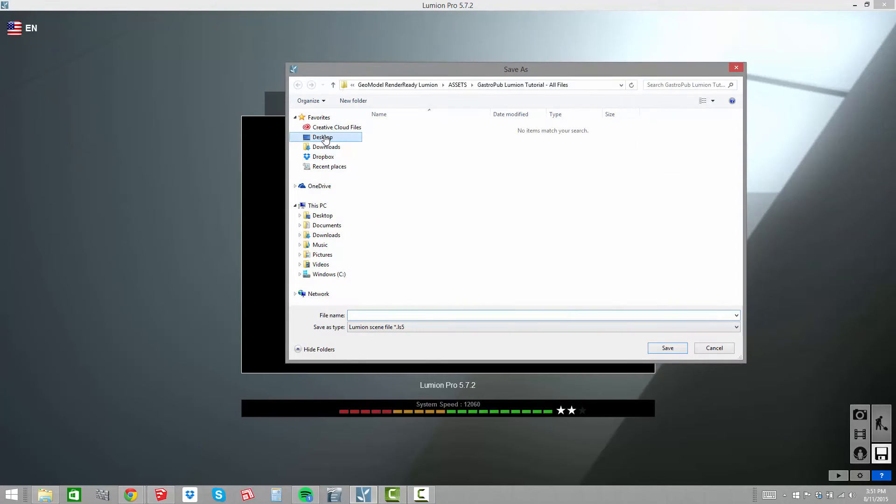
{"action": "double_click", "coordinate": [467, 186]}
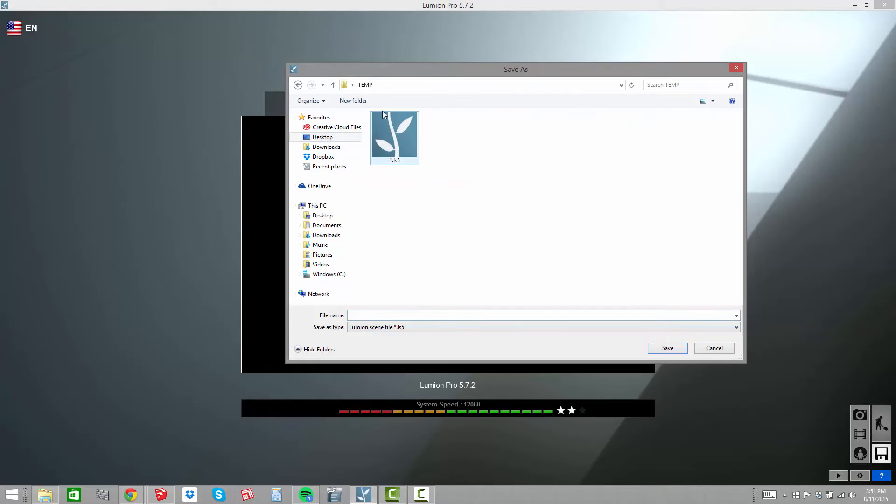
{"action": "left_click", "coordinate": [392, 315]}
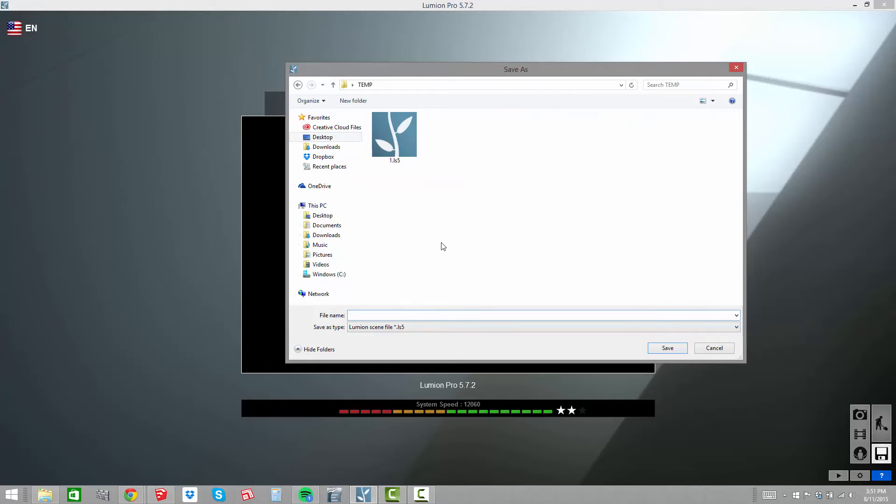
{"action": "type", "text": "BD"}
{"action": "key", "text": "BackSpace"}
{"action": "key", "text": "BackSpace"}
{"action": "type", "text": "BD_Dlayton GastroPub"}
{"action": "key", "text": "Return"}
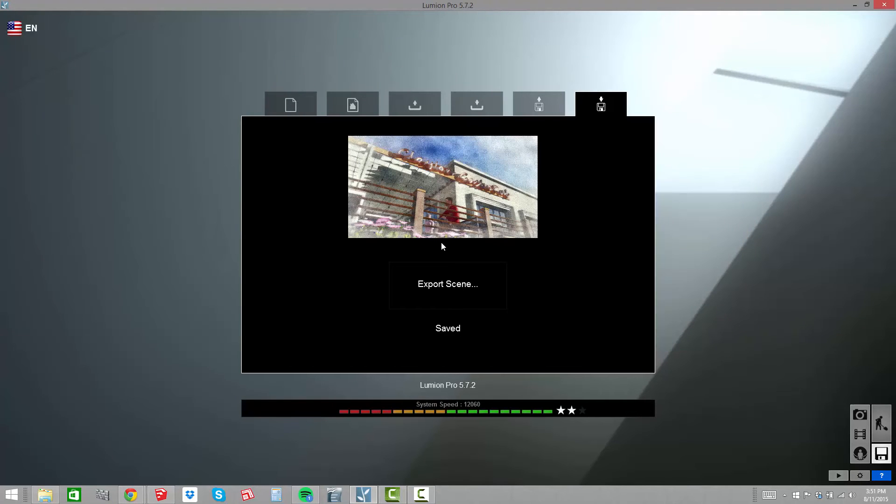
Find BD_Clayton GastroPub.ls5 among the scenes available for import, close the file dialog without importing, and return to the scene saving page
{"action": "left_click", "coordinate": [541, 109]}
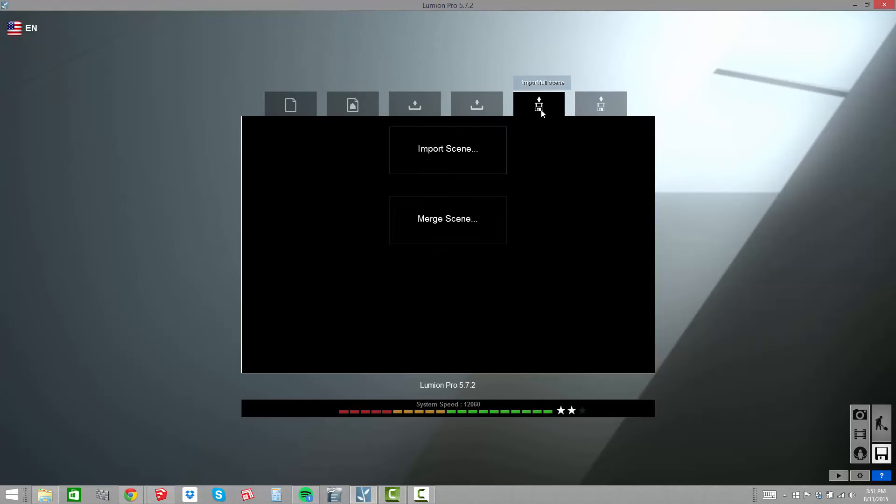
{"action": "left_click", "coordinate": [452, 160]}
{"action": "left_click", "coordinate": [453, 144]}
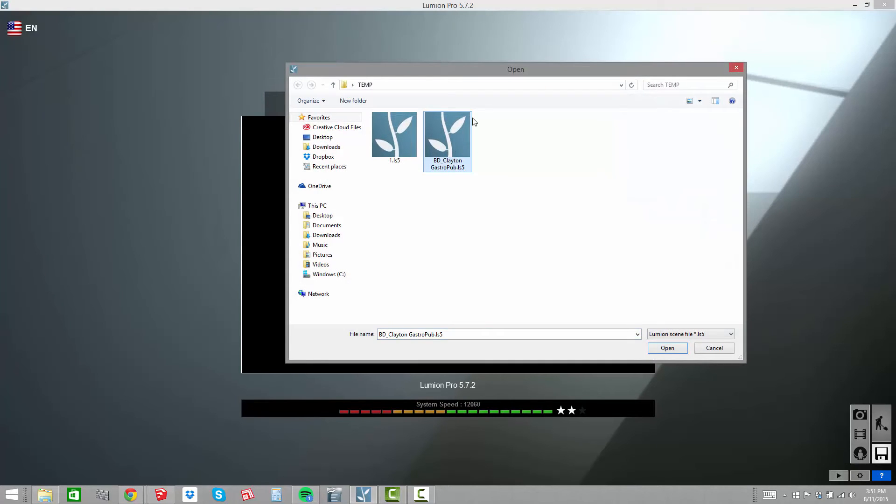
{"action": "left_click", "coordinate": [737, 67]}
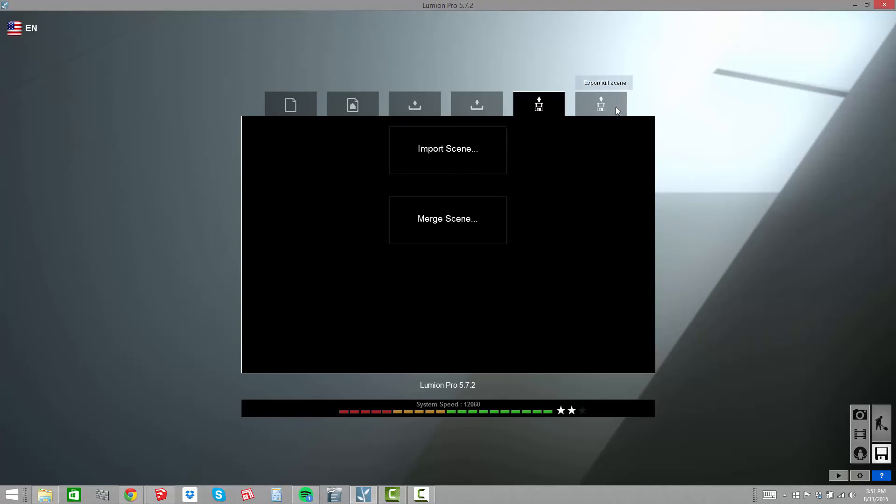
{"action": "left_click", "coordinate": [883, 453]}
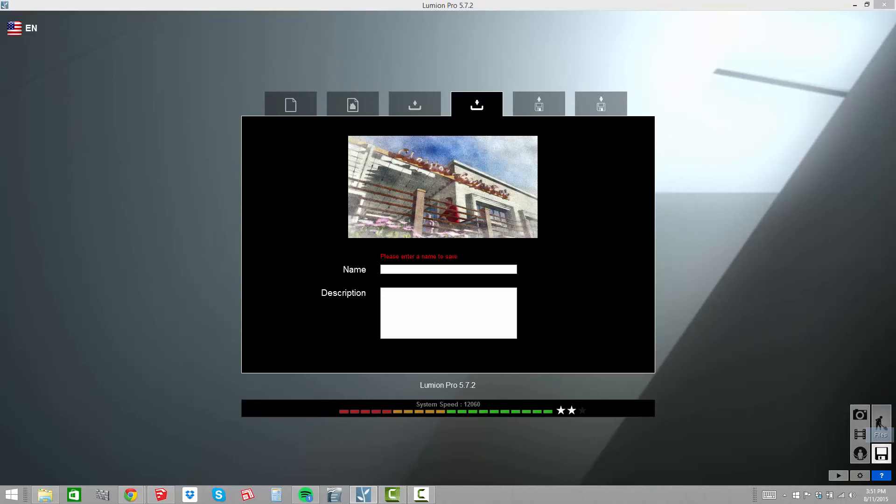